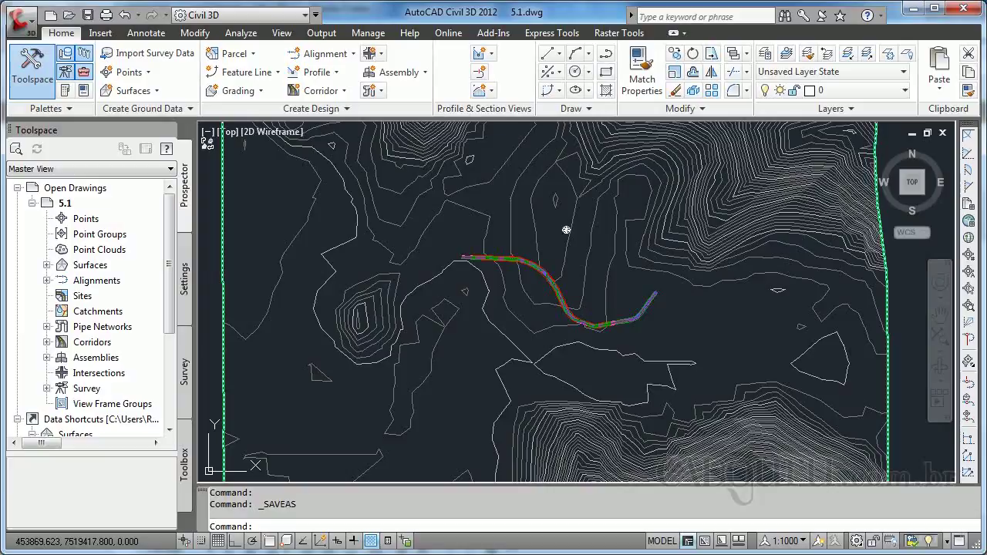
Examine the road corridor's course across the terrain contours and its details along the curve
key("Escape")
key("Escape")
middle_click_drag(632, 426, 676, 429)
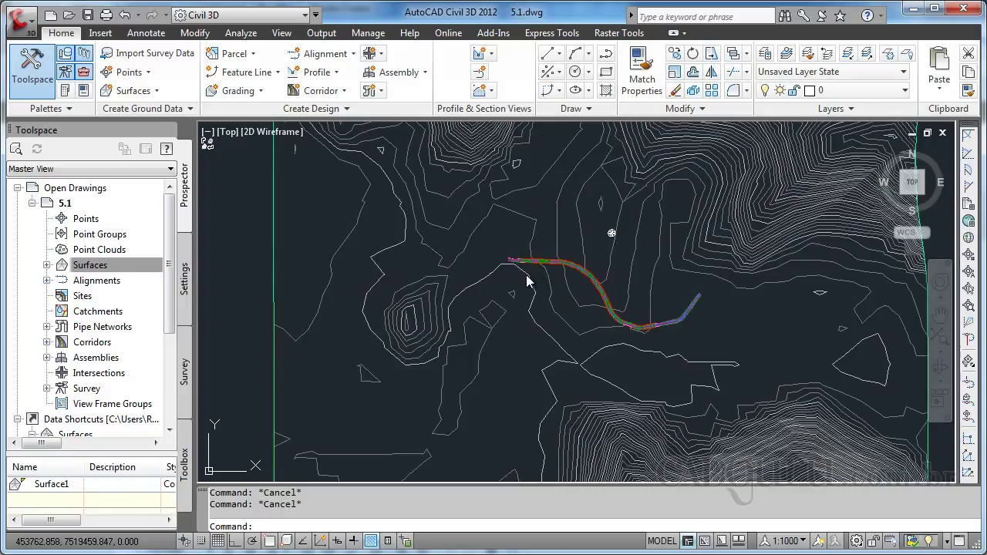
scroll(567, 287, "up", 8)
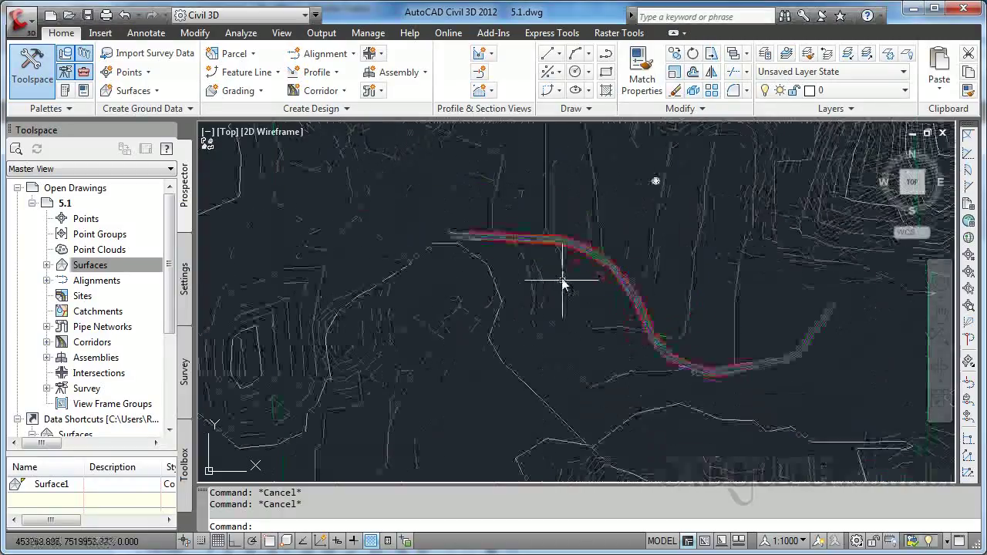
scroll(558, 310, "down", 8)
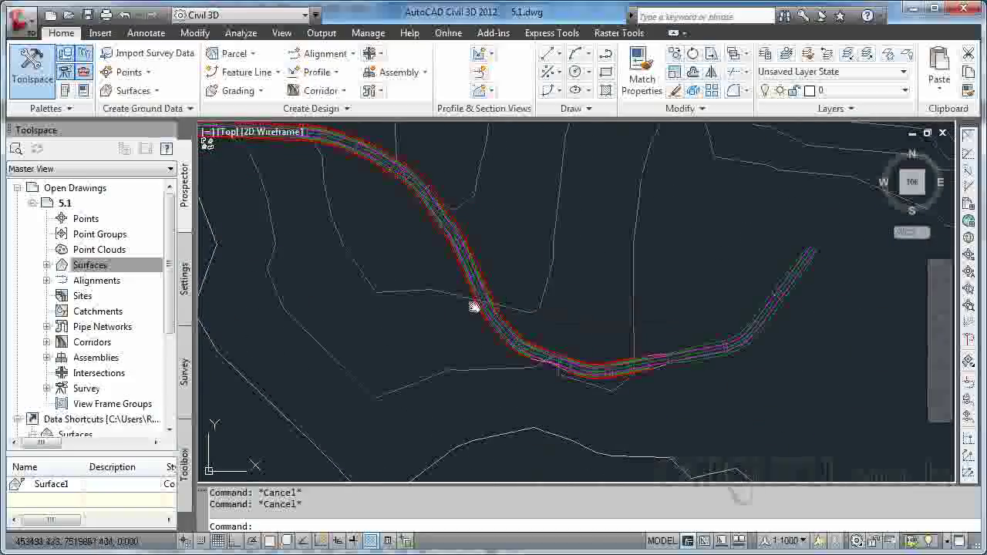
scroll(478, 313, "up", 3)
mouse_move(466, 331)
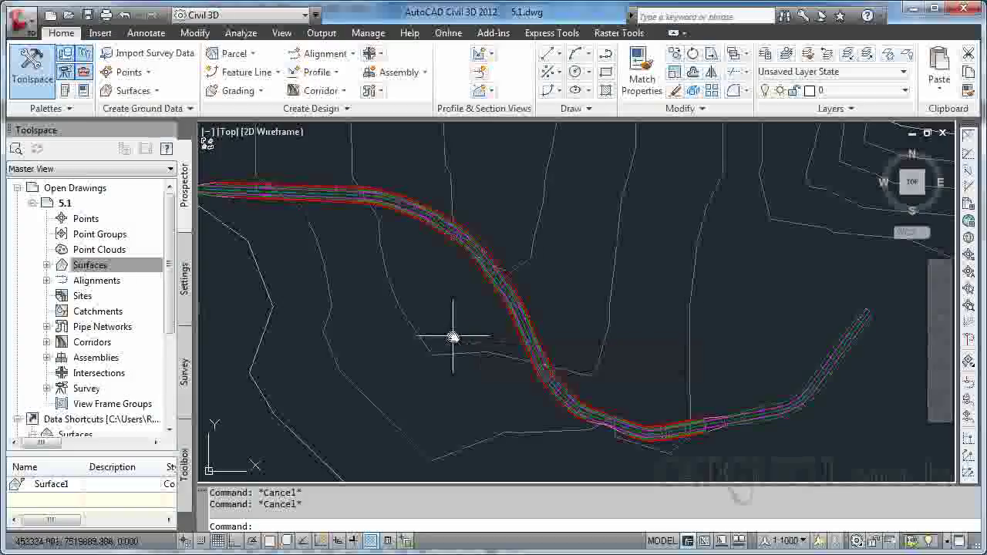
scroll(463, 339, "up", 4)
scroll(414, 252, "up", 3)
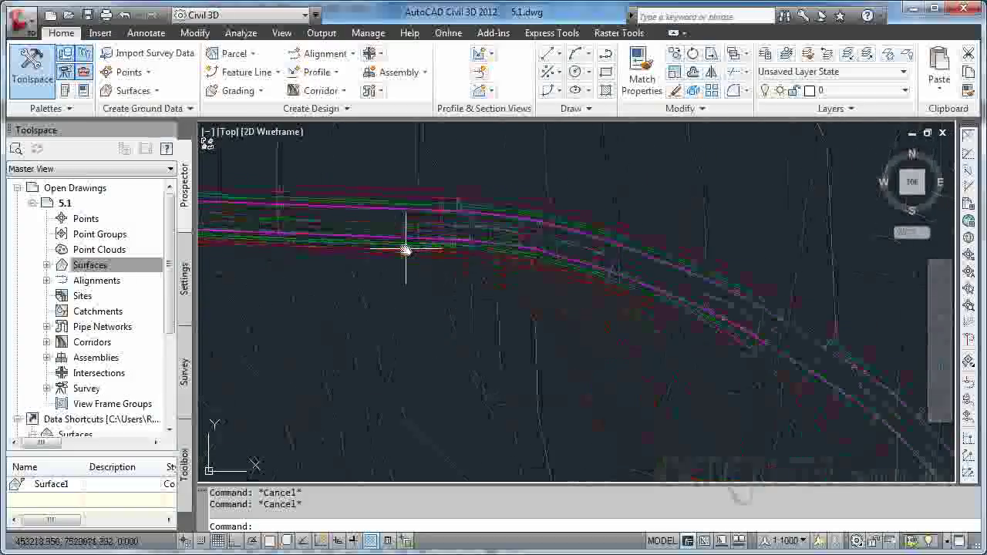
scroll(566, 350, "down", 3)
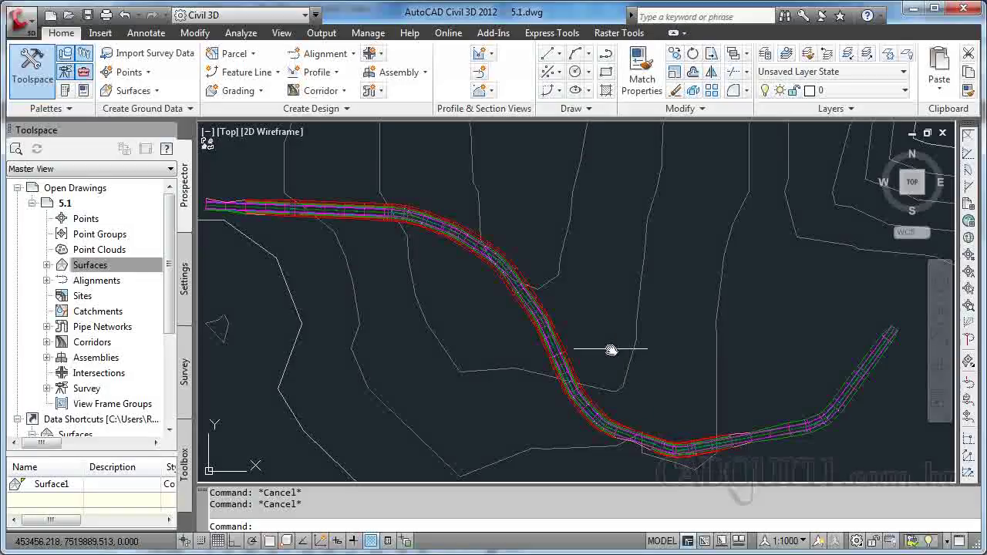
Open the surface settings of the road corridor and create a corridor surface named Topo
left_click(549, 337)
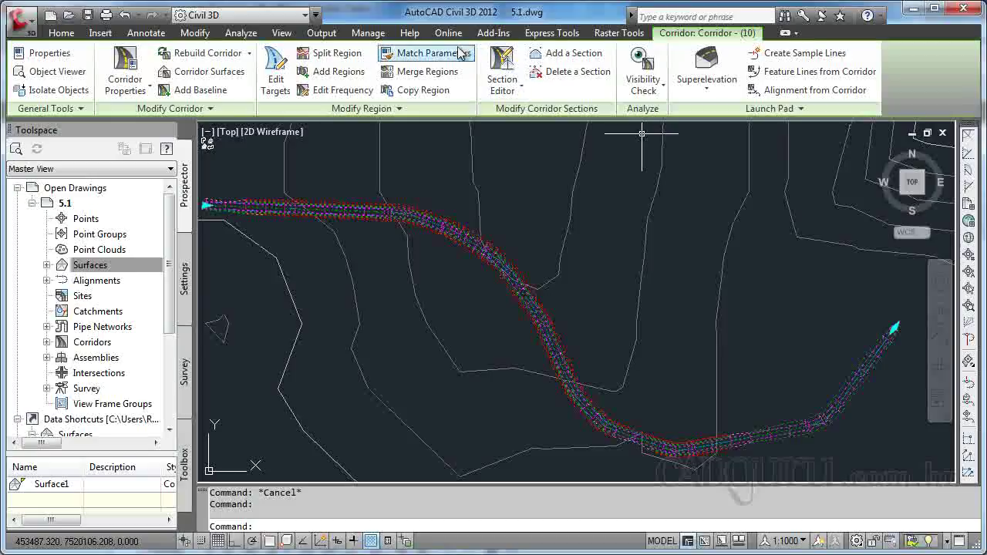
left_click(201, 75)
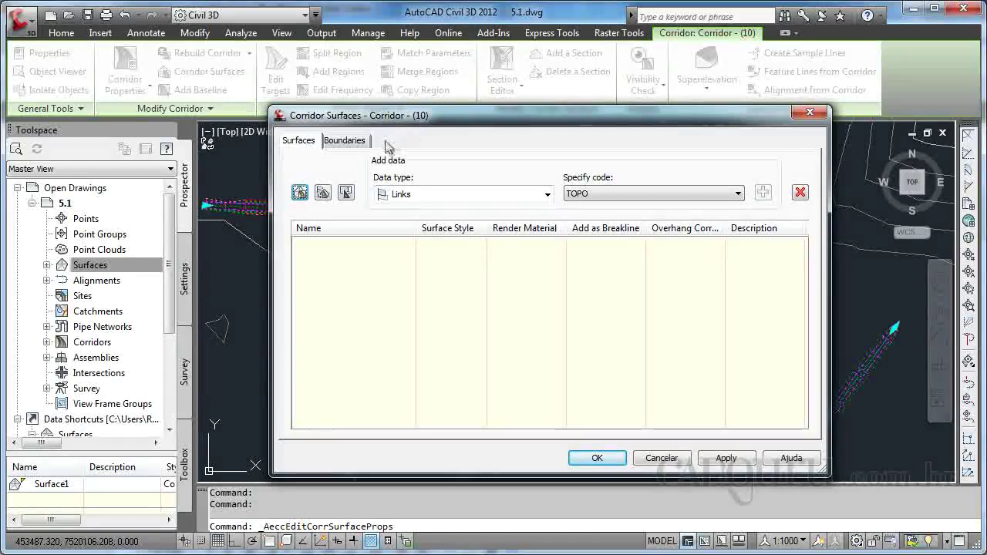
left_click(301, 194)
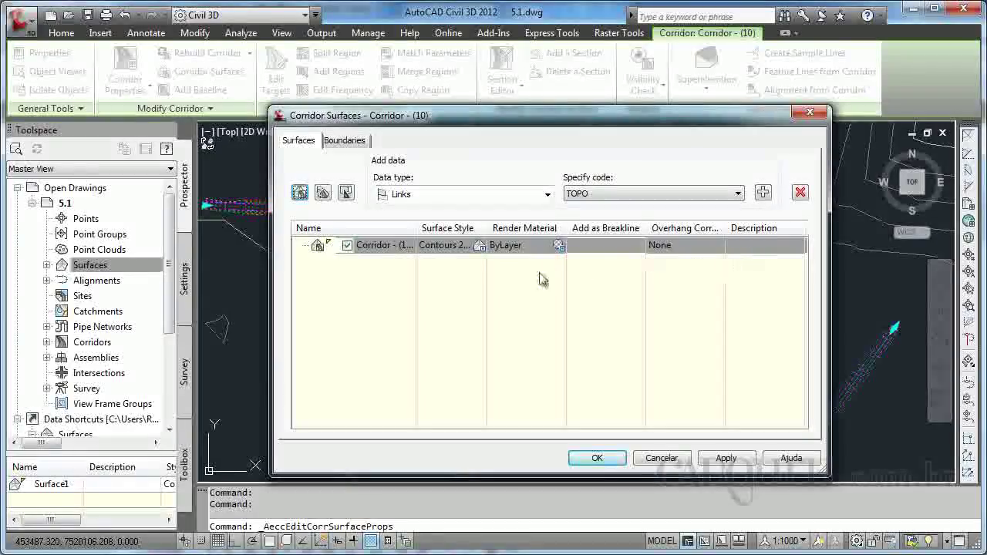
left_click(384, 247)
type("Topo")
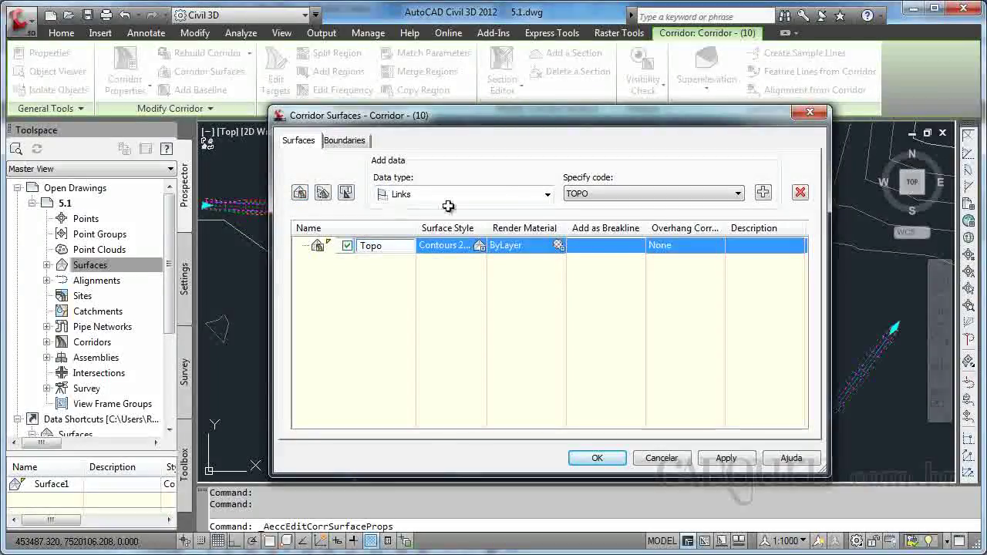
key("Return")
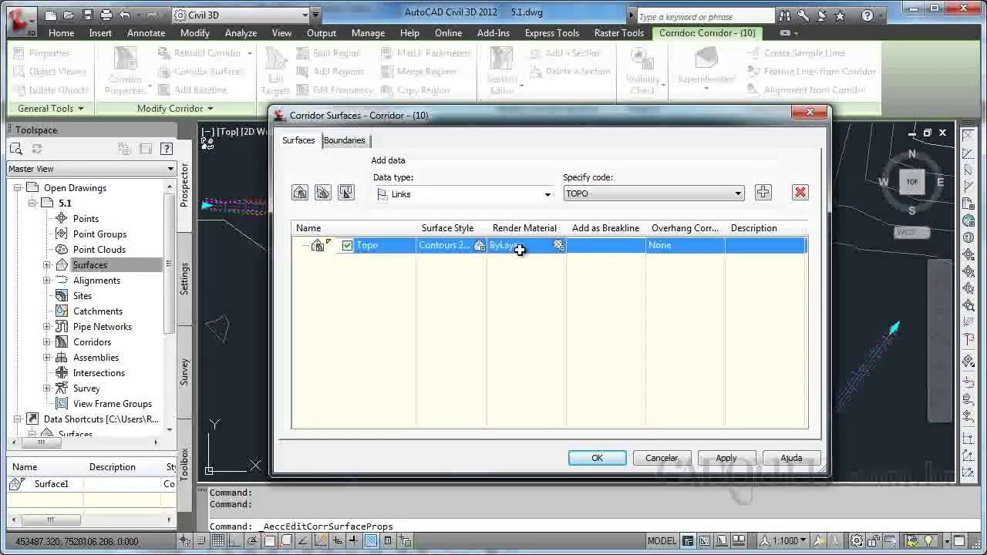
Assign the Sitework.Paving - Surfacing.Asphalt render material to the Topo surface and add the TOPO link code to it
left_click(522, 251)
left_click(459, 276)
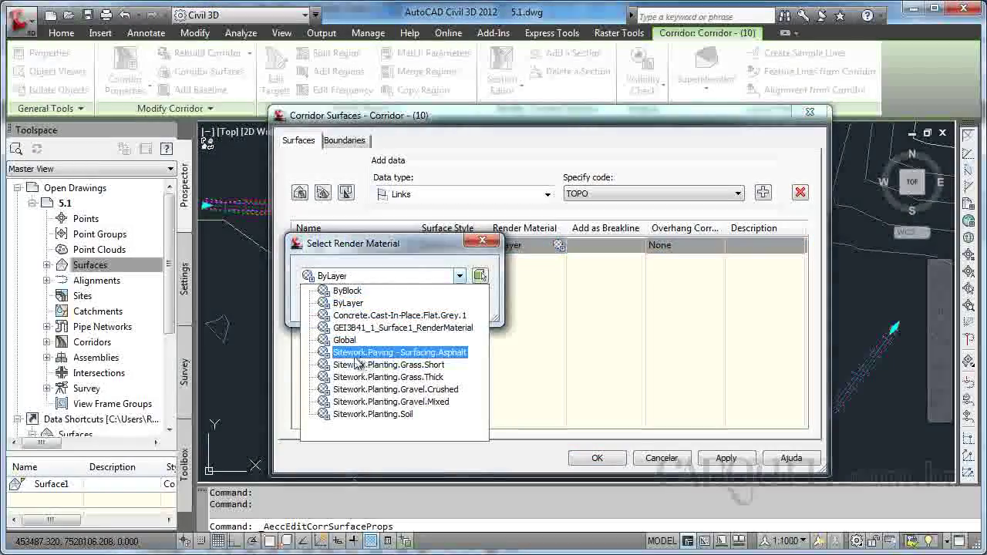
left_click(447, 353)
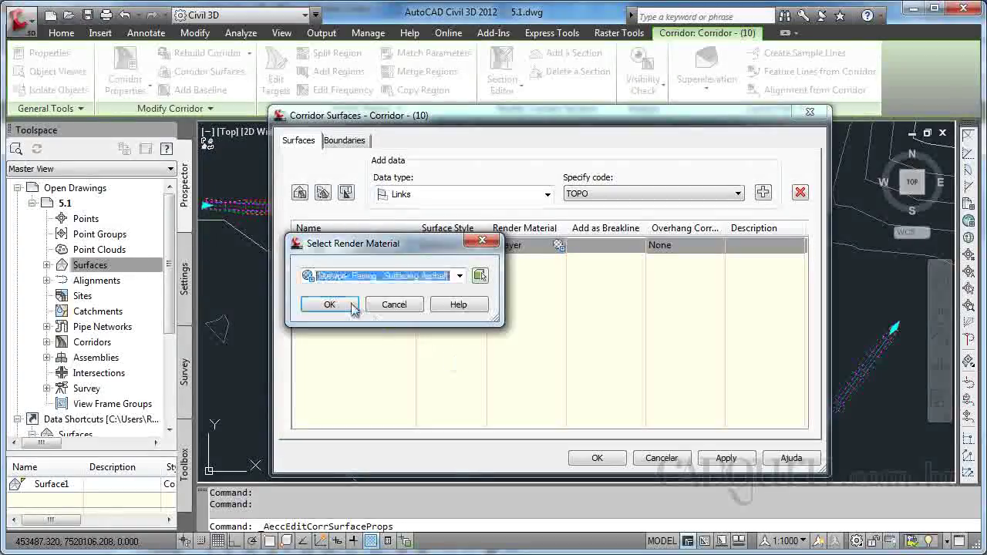
left_click(327, 305)
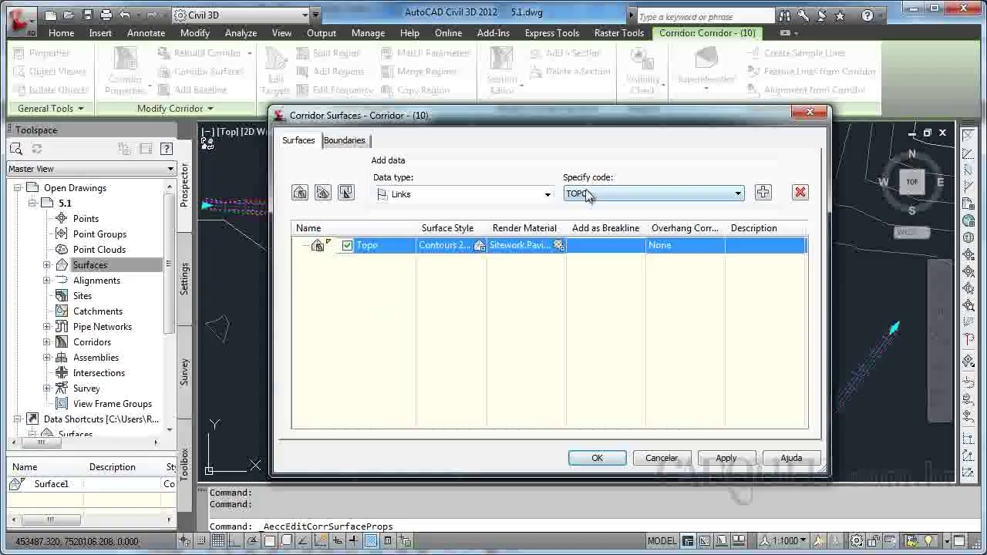
left_click(763, 194)
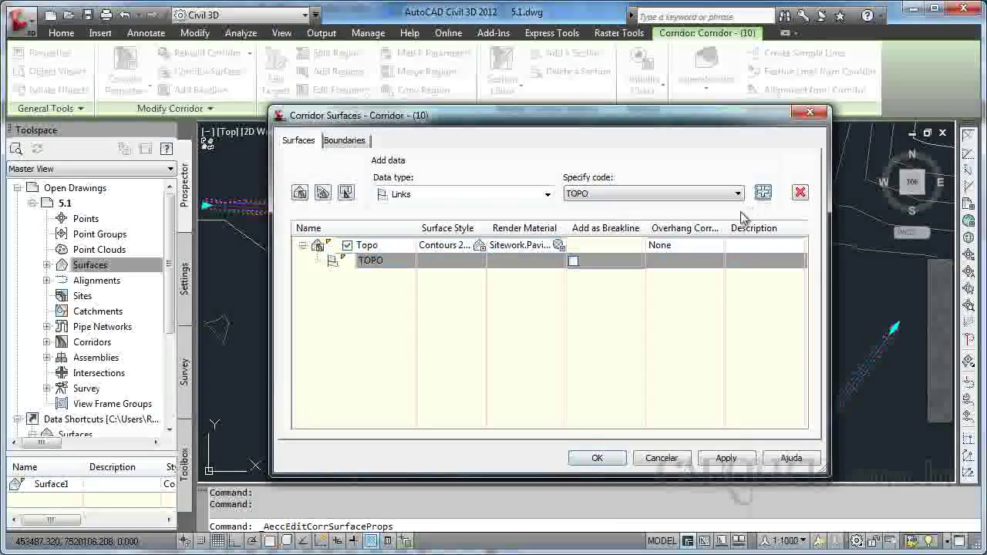
Create a second corridor surface named Pavimentação with the Sitework.Paving - Surfacing.Asphalt render material
left_click(300, 193)
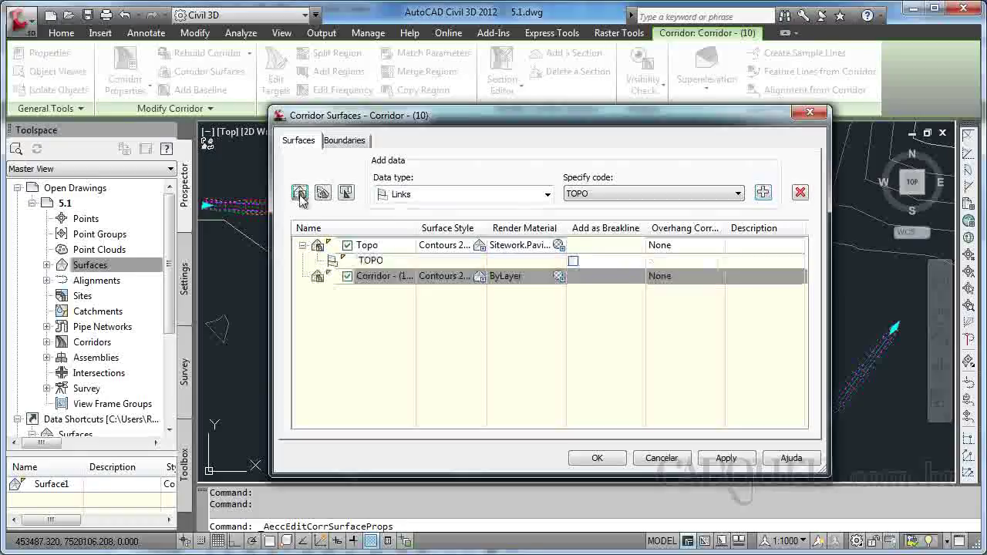
left_click(382, 276)
type("Pavimentação")
left_click(513, 276)
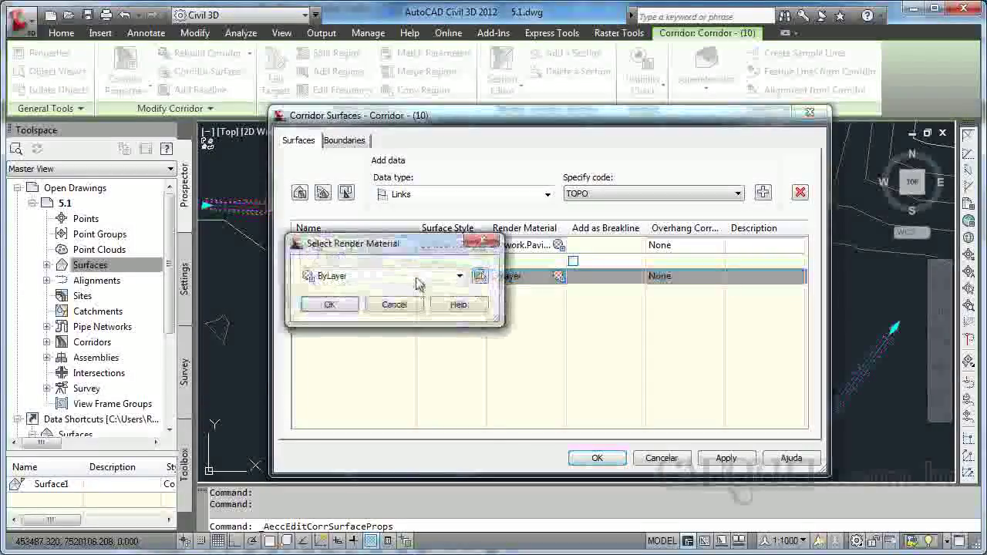
left_click(421, 276)
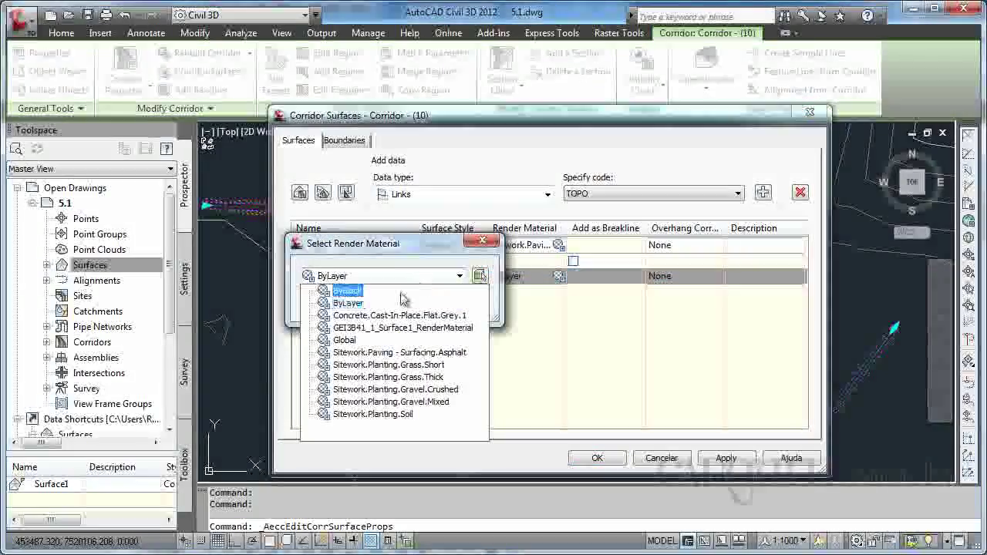
left_click(400, 352)
left_click(324, 304)
Add the PAVIMENTO link code to the Pavimentação surface
left_click(635, 196)
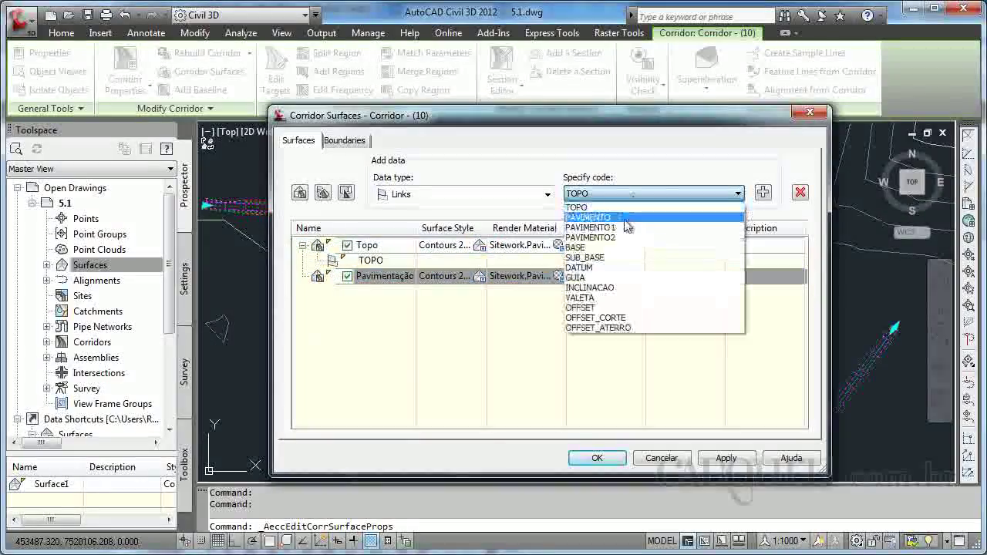
left_click(609, 220)
left_click(761, 193)
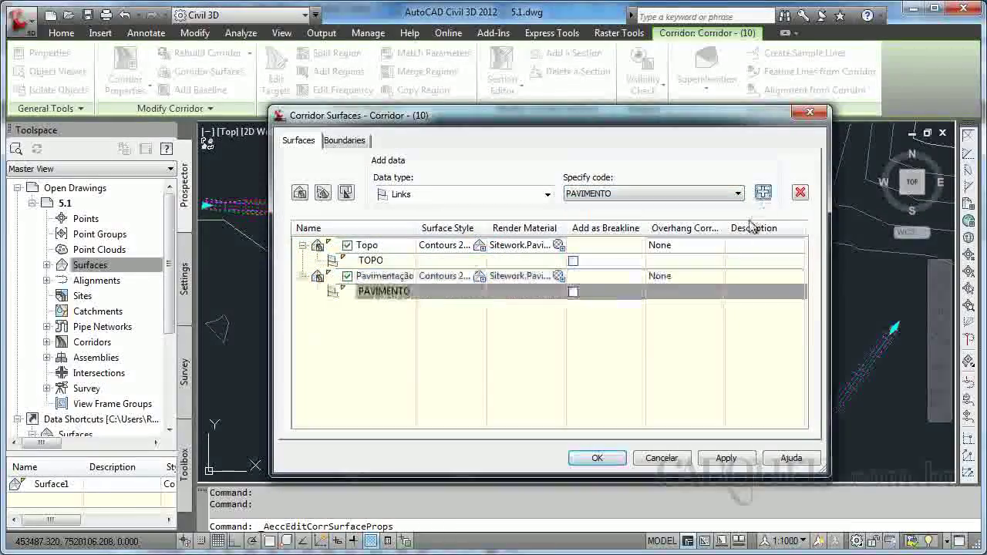
Create a third corridor surface named Datum with the Sitework.Planting.Soil render material
left_click(301, 193)
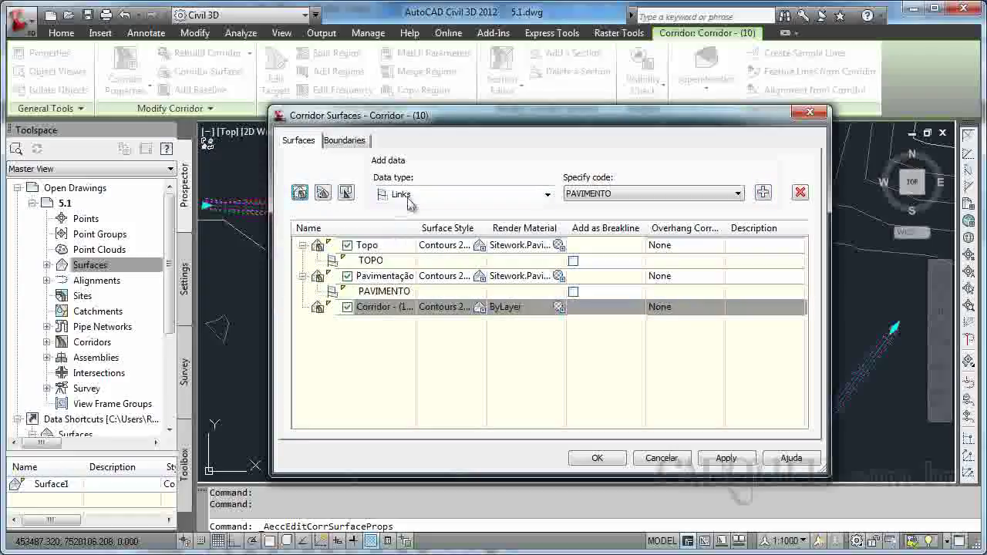
left_click(395, 303)
type("Datum")
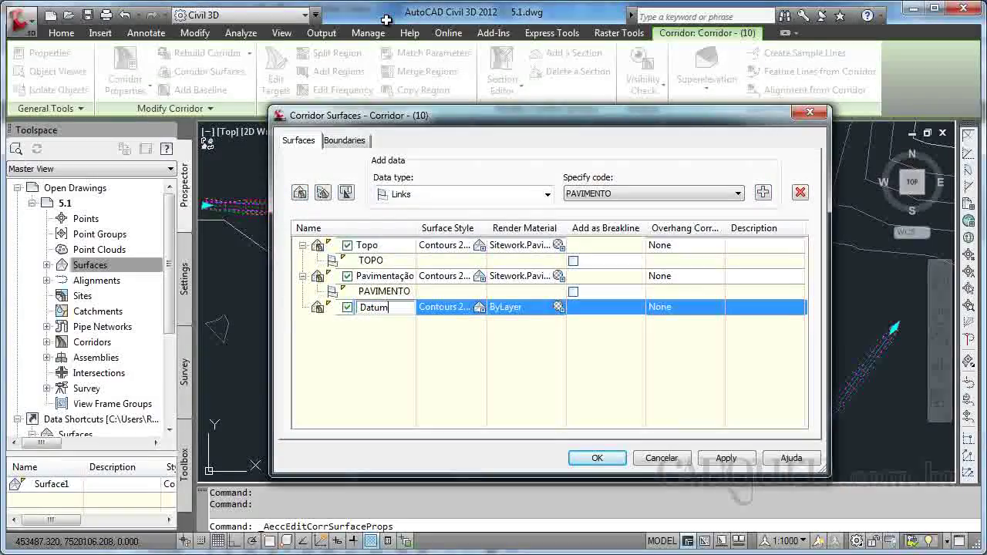
left_click(517, 309)
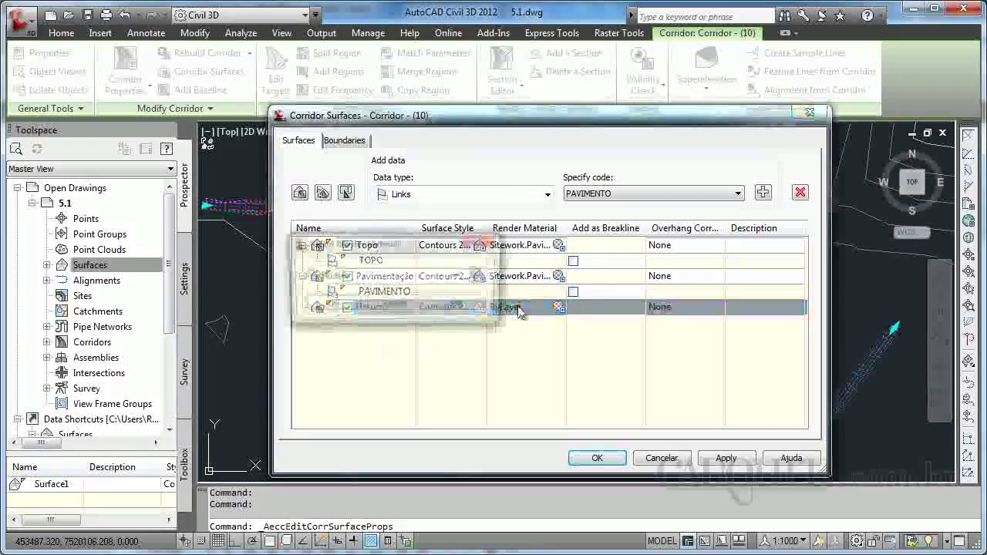
left_click(459, 275)
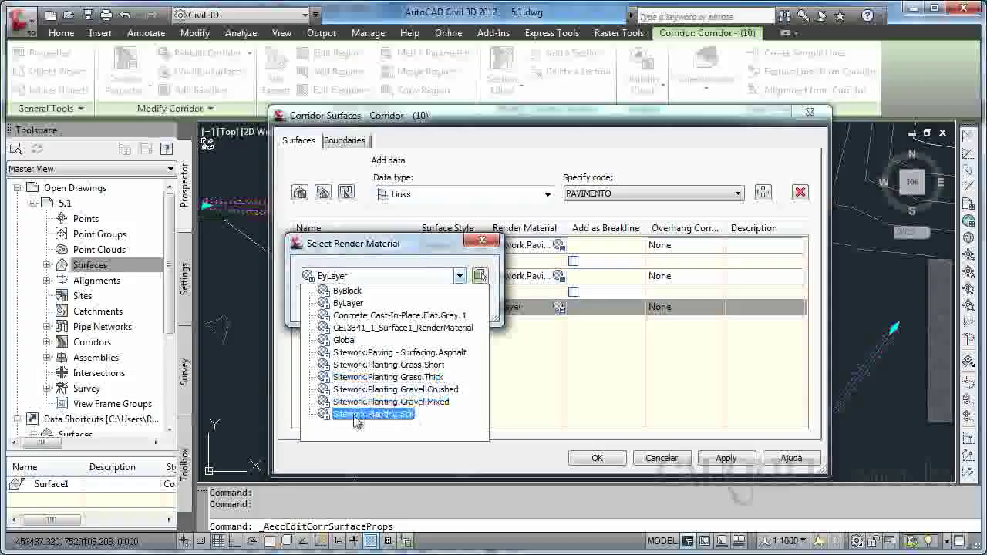
left_click(393, 416)
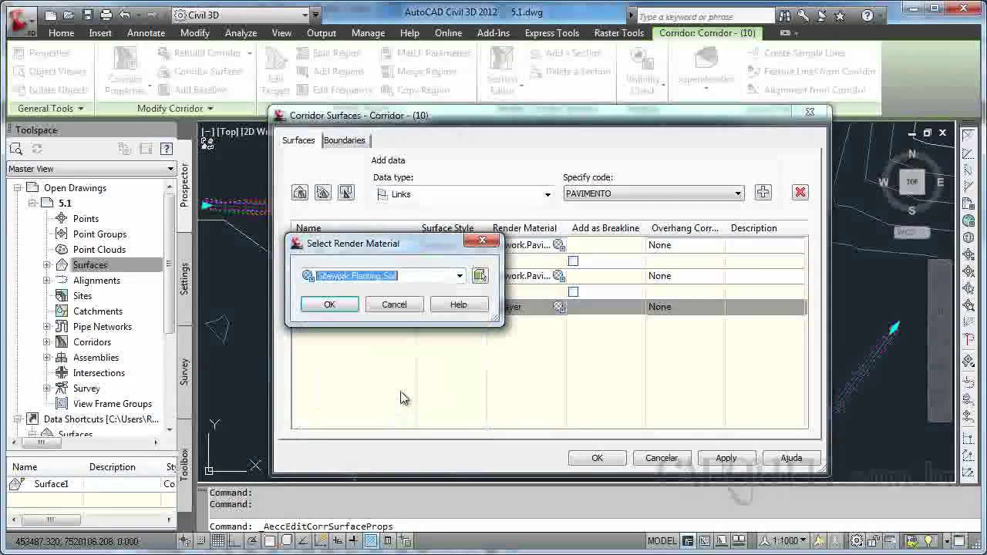
left_click(336, 305)
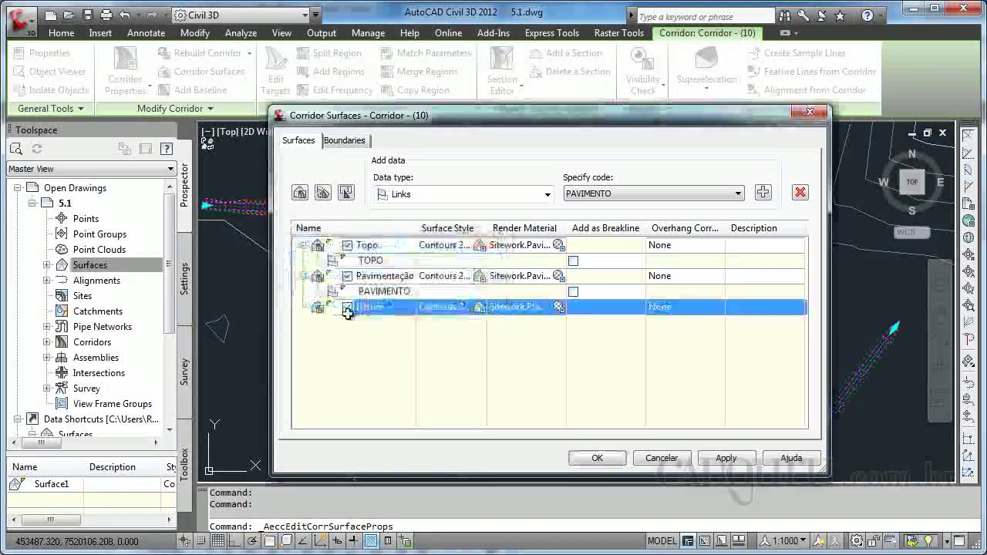
left_click(764, 194)
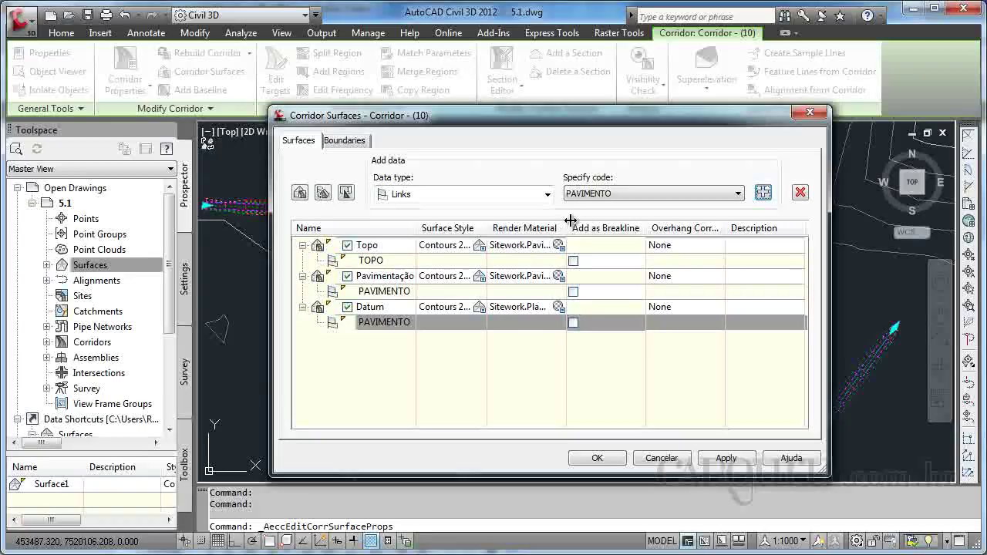
left_click(463, 307)
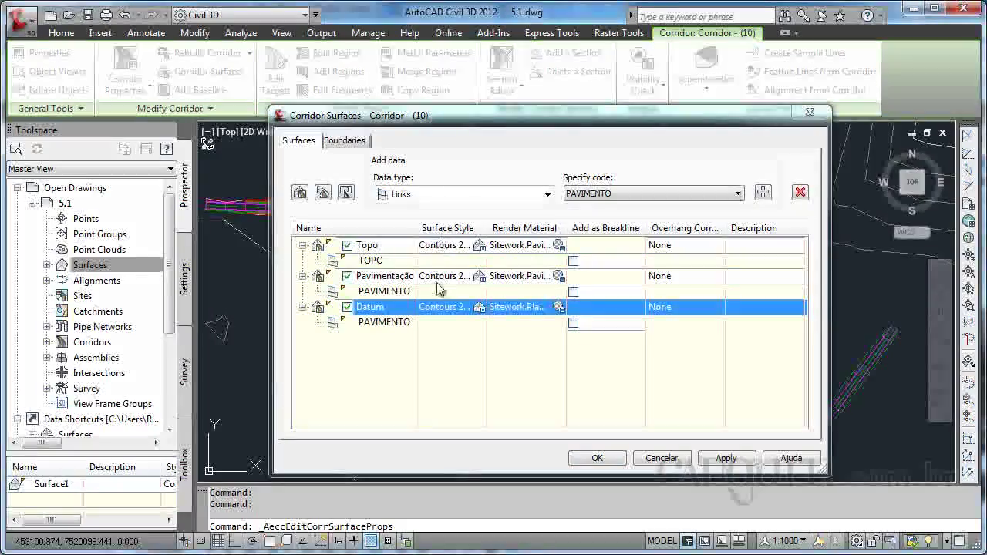
left_click(480, 306)
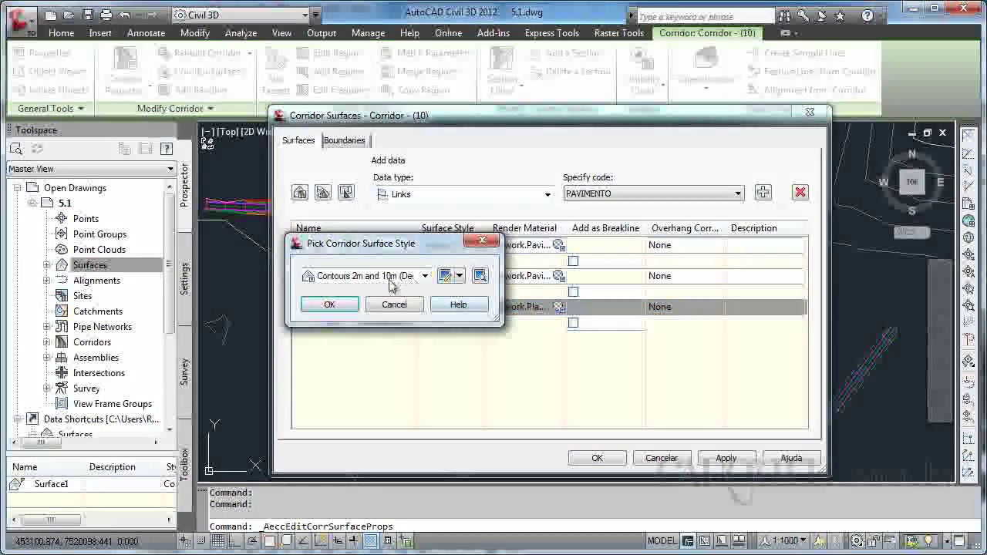
left_click(393, 304)
left_click_drag(391, 324, 369, 313)
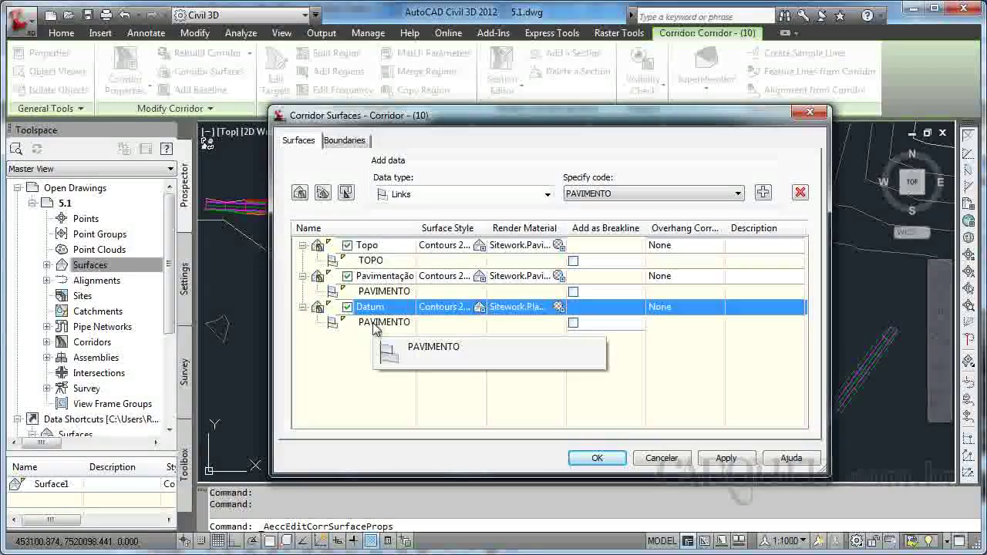
left_click(376, 324)
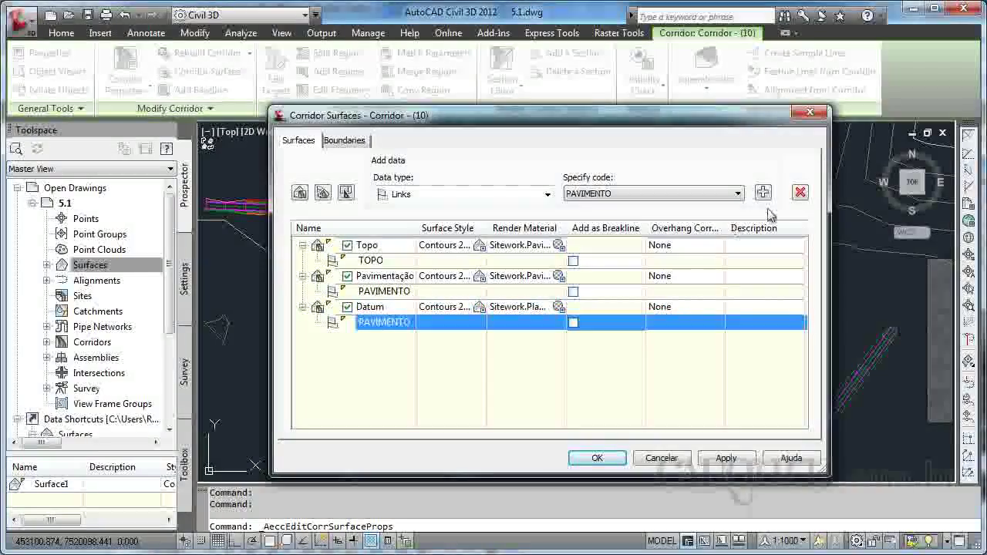
left_click(801, 193)
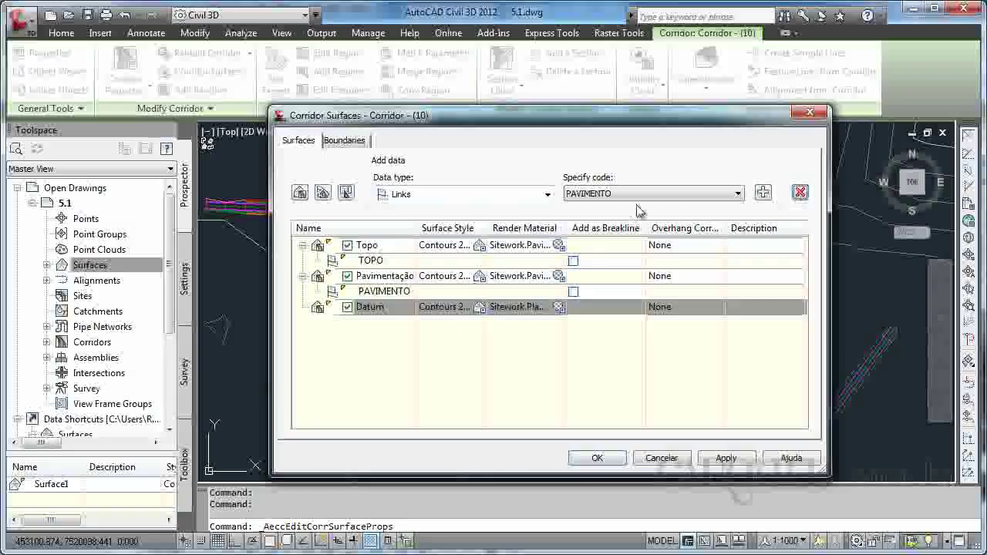
Add the DATUM link code to the Datum surface
left_click(660, 194)
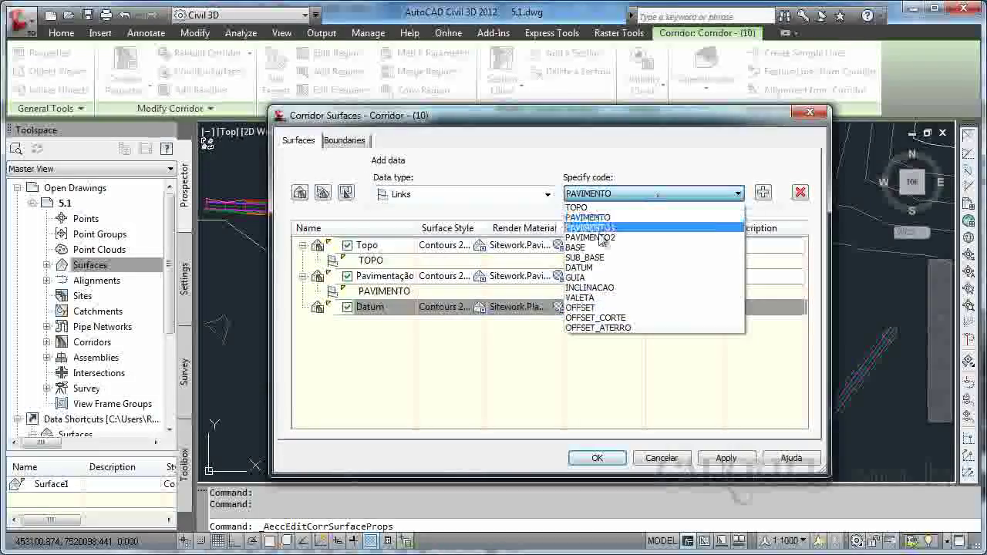
left_click(584, 268)
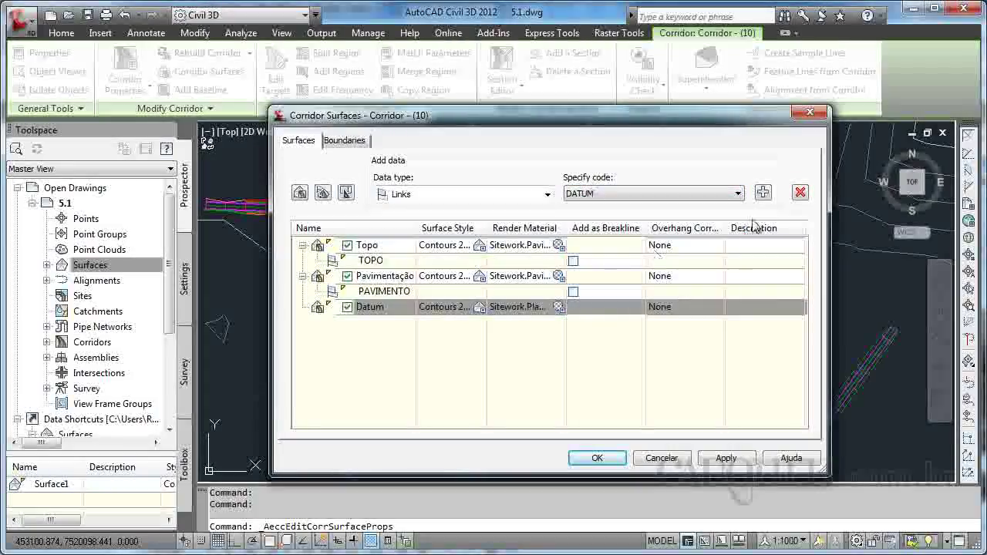
left_click(763, 195)
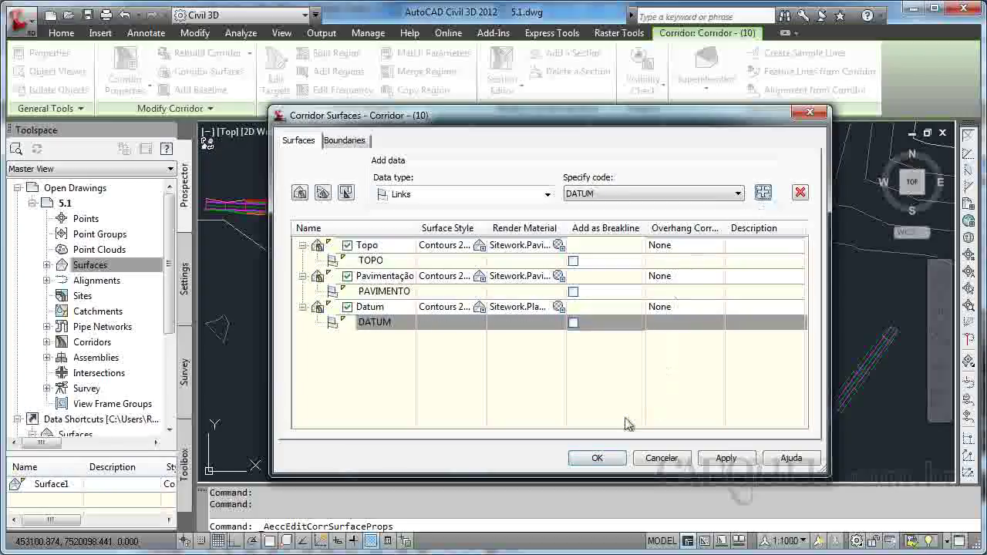
Accept the Topo, Pavimentação and Datum surface definitions and check their extents along the corridor in plan
left_click(596, 461)
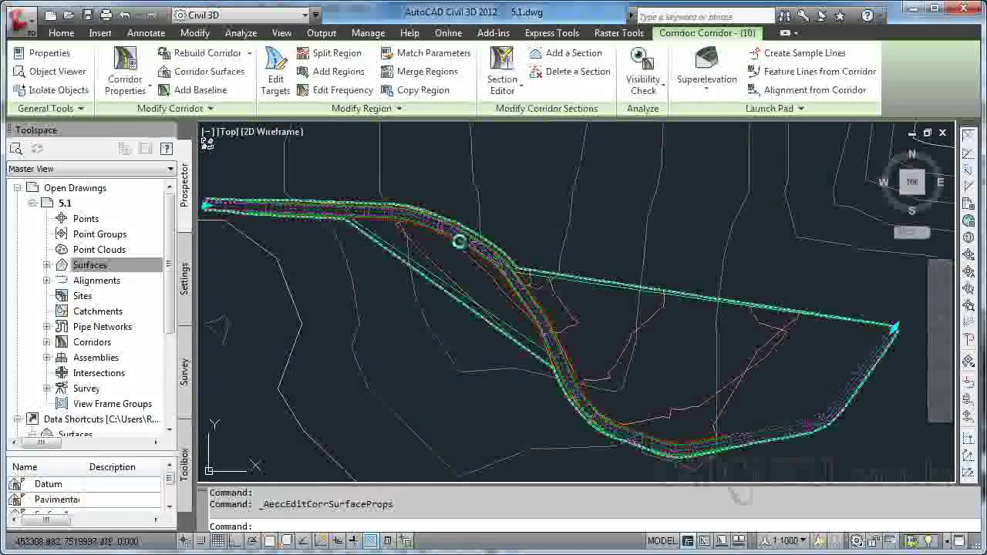
scroll(604, 275, "up", 4)
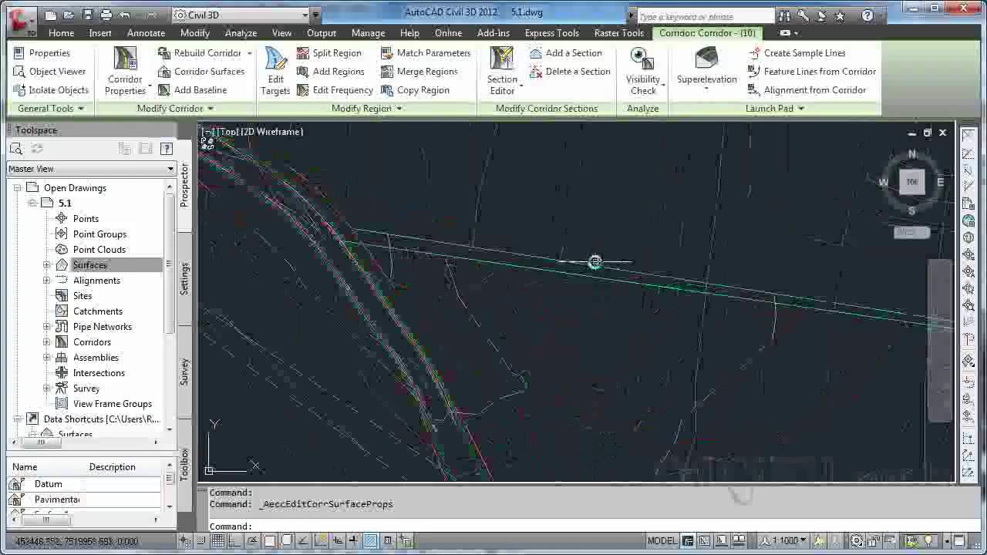
scroll(499, 308, "down", 5)
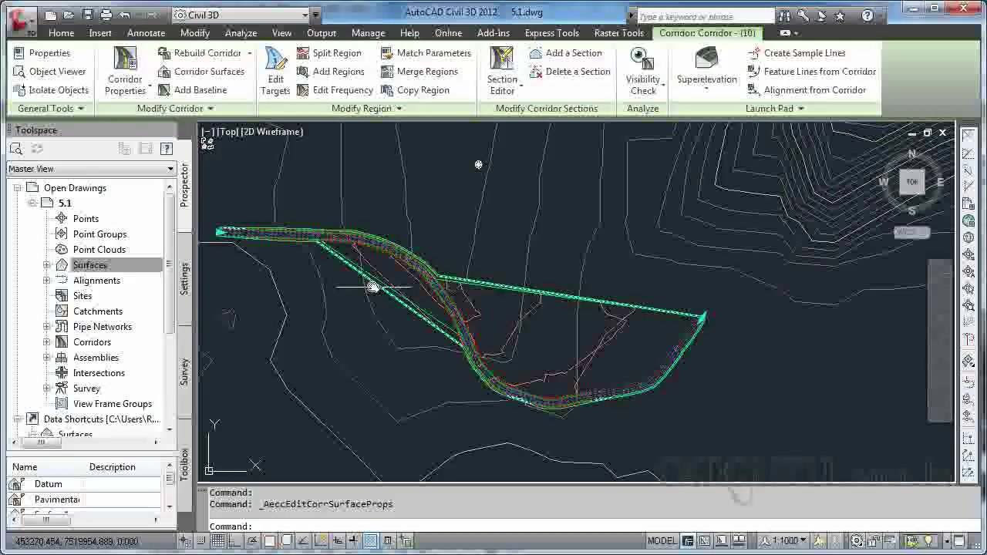
scroll(554, 315, "up", 3)
scroll(443, 317, "down", 3)
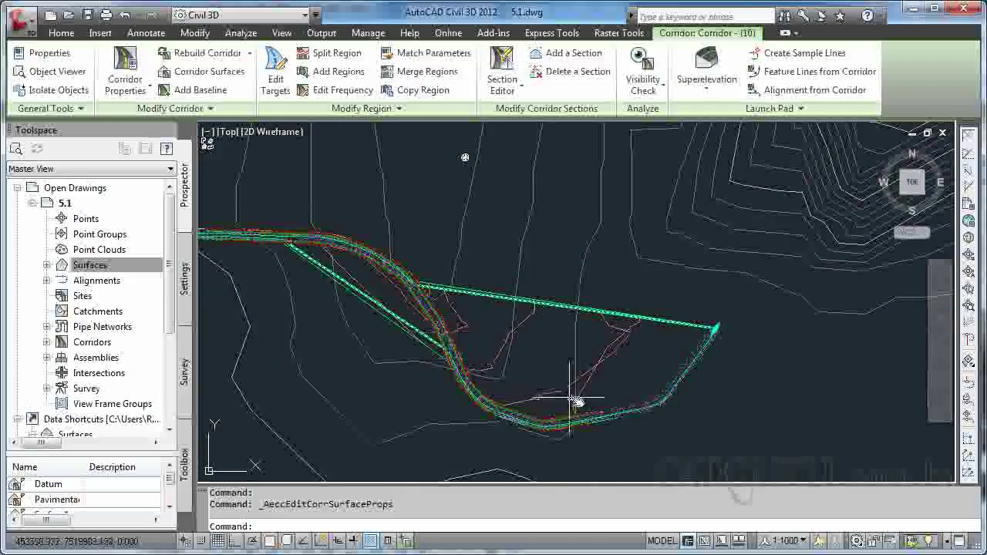
scroll(654, 344, "up", 2)
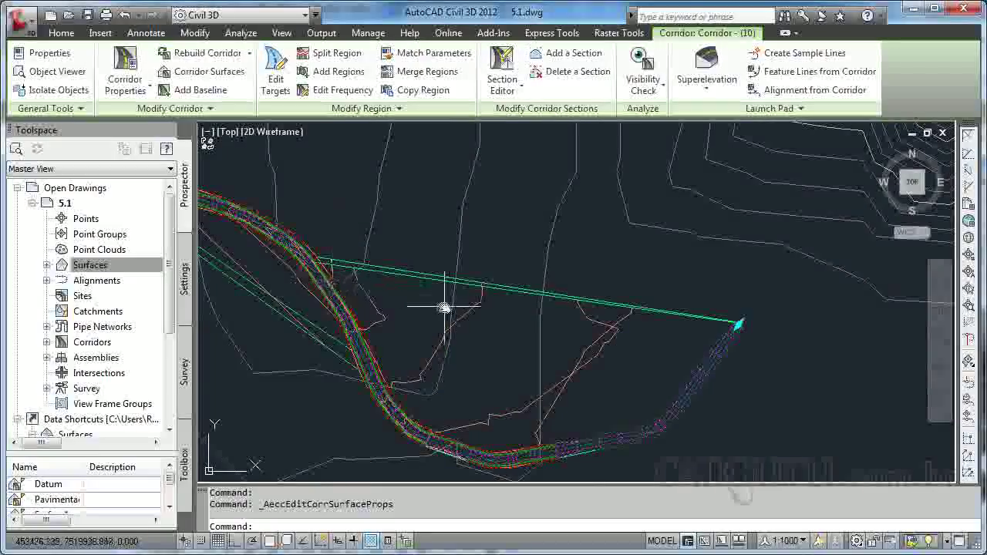
middle_click_drag(419, 309, 657, 143, "shift")
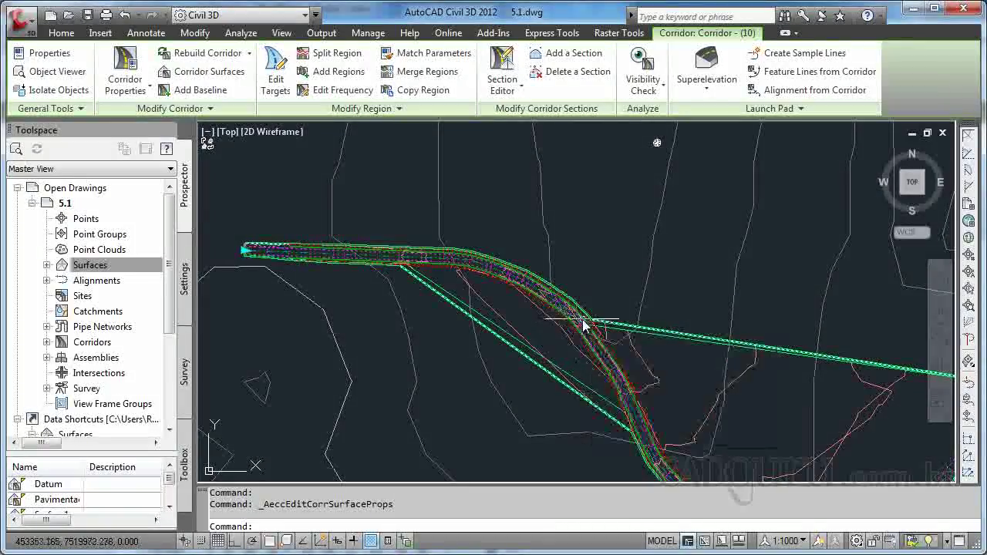
Reopen the corridor surface settings and add an automatic boundary to the Topo surface using the GUIA code
left_click(188, 73)
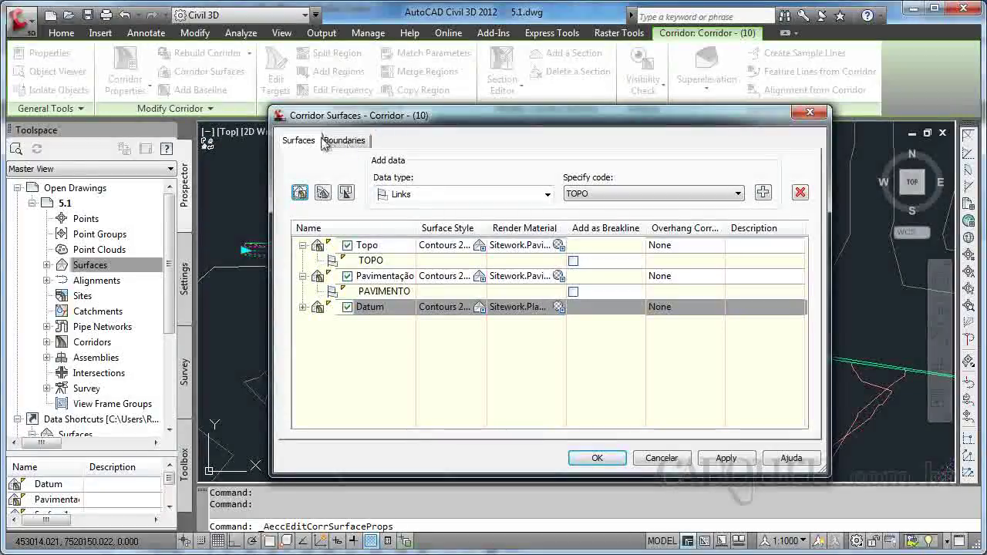
left_click(346, 143)
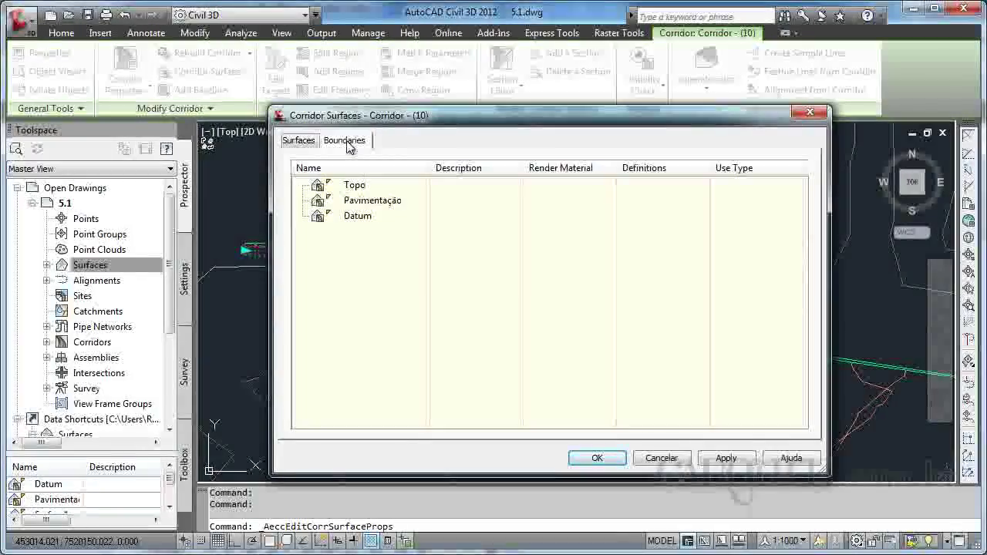
right_click(358, 189)
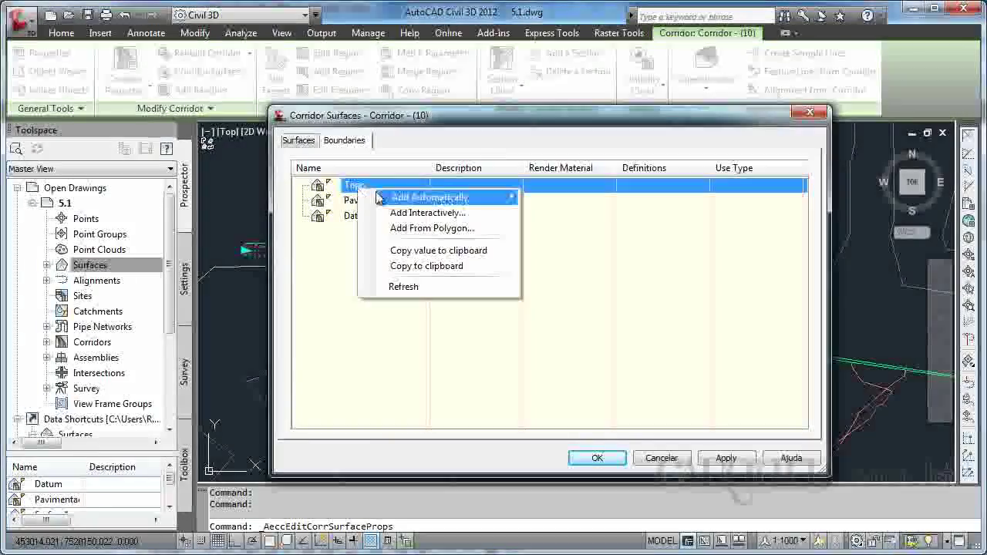
mouse_move(479, 198)
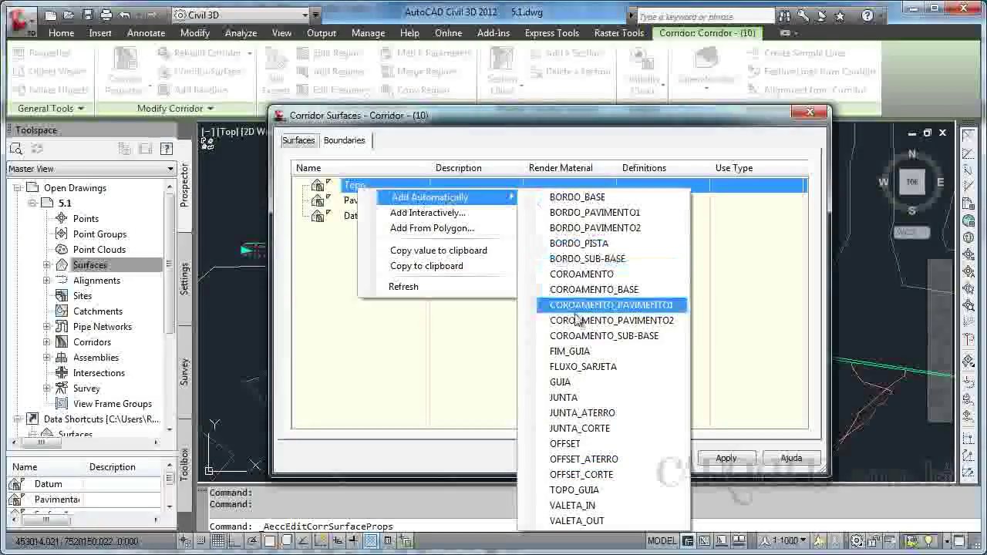
left_click(578, 383)
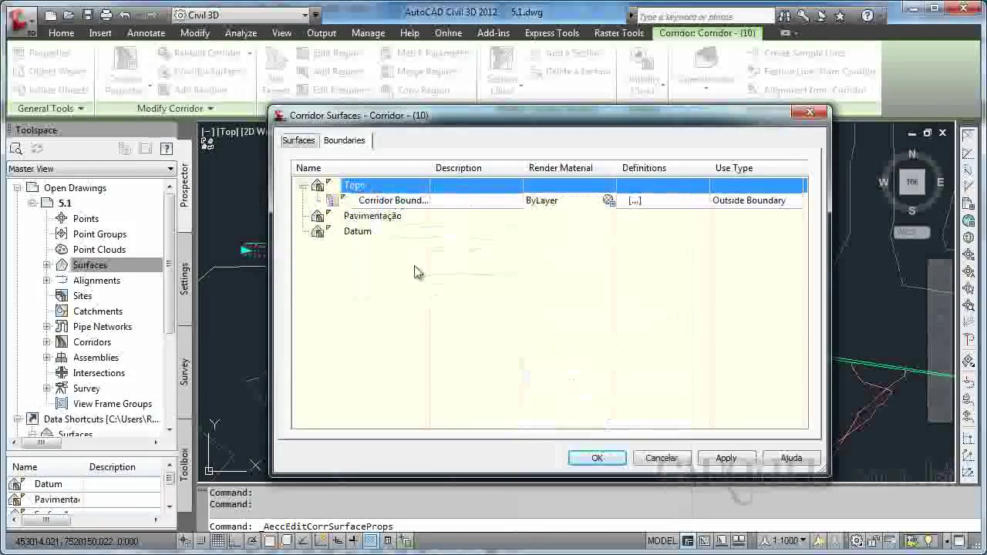
Add an automatic boundary to the Pavimentação surface using the GUIA code
left_click(386, 221)
right_click(385, 220)
mouse_move(427, 230)
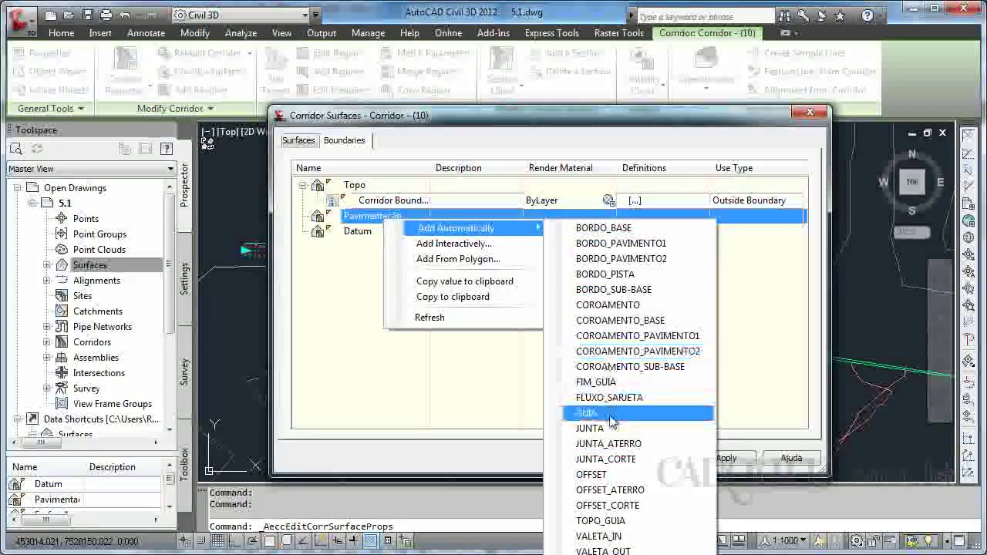
left_click(586, 413)
Add an automatic boundary to the Datum surface using the GUIA code
left_click(360, 247)
right_click(359, 248)
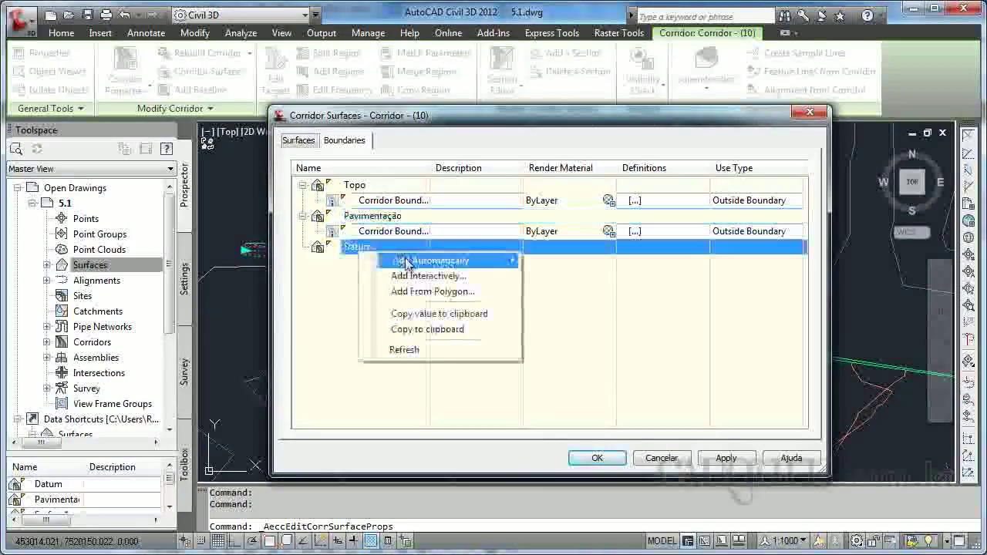
mouse_move(428, 260)
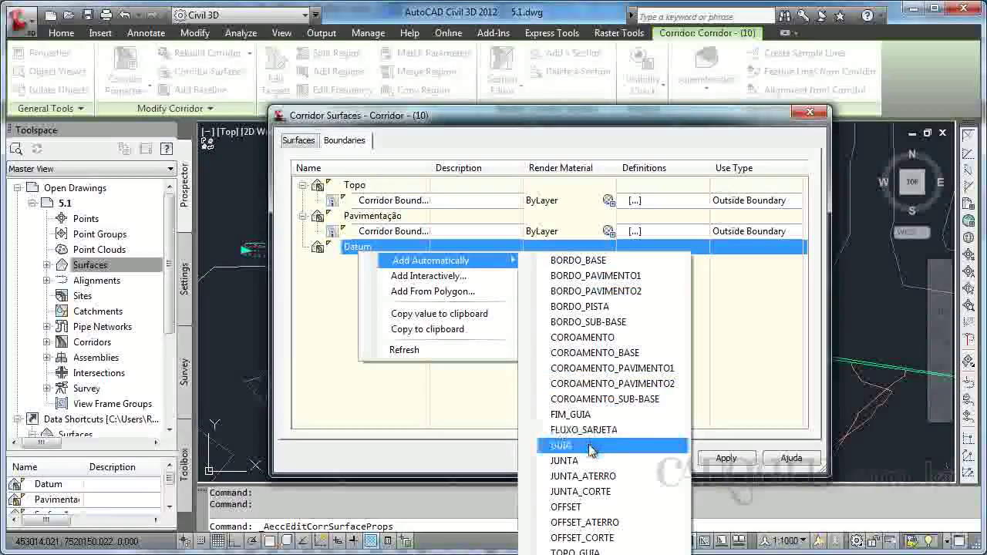
left_click(563, 446)
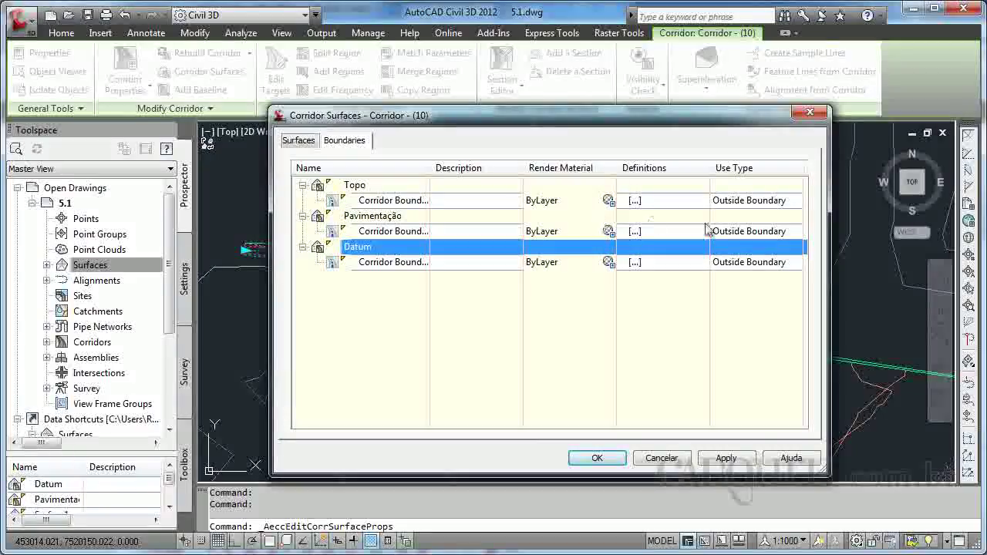
Keep Outside Boundary as the use type of the Topo boundary and accept the corridor surface boundaries
left_click(747, 202)
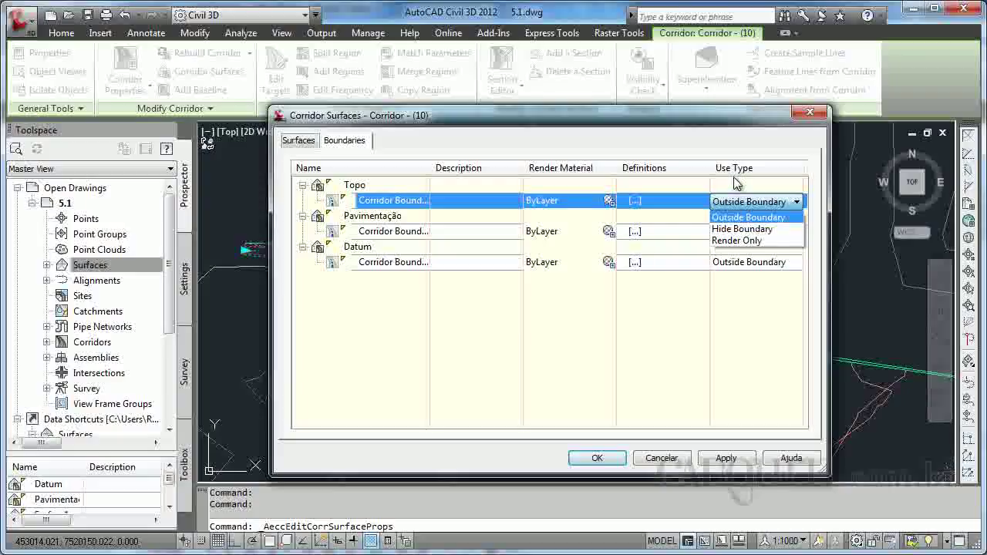
left_click(596, 374)
left_click(605, 460)
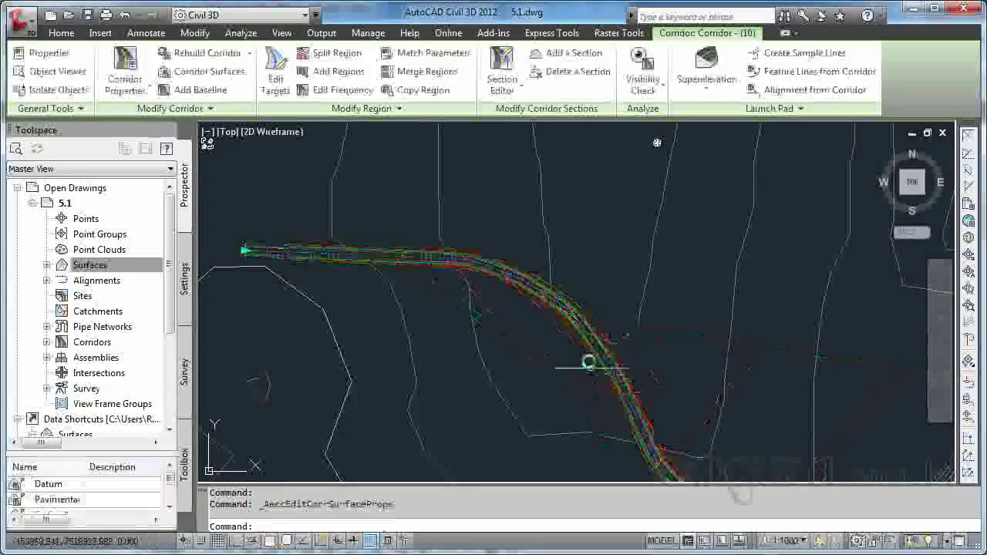
Examine the surface contours and outer limits along the whole corridor in the plan view
middle_click_drag(584, 348, 448, 229)
scroll(504, 306, "up", 5)
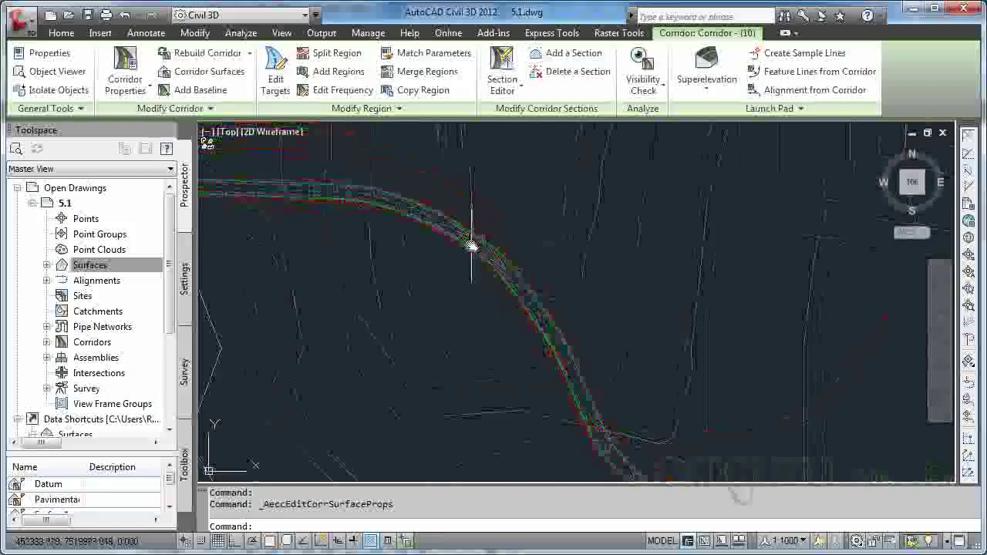
scroll(463, 246, "up", 4)
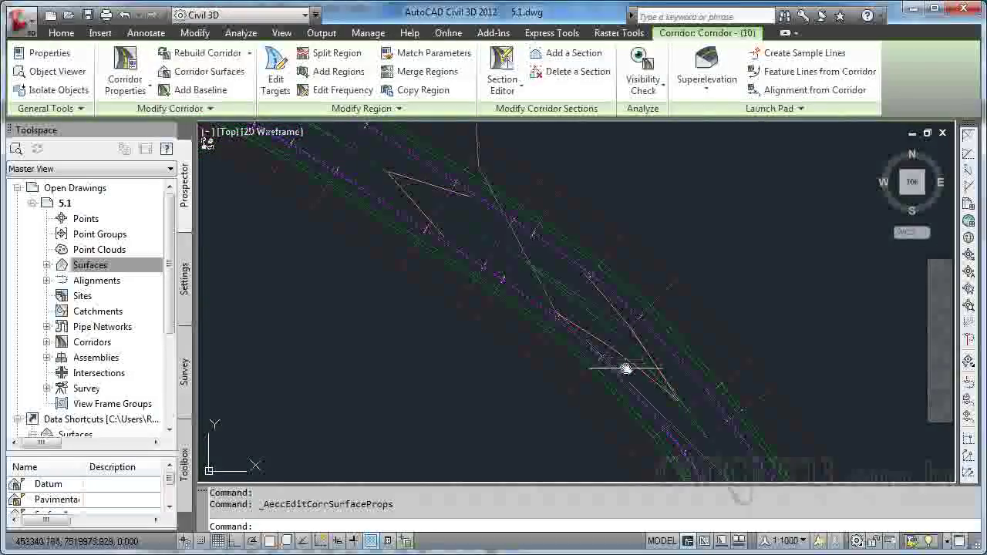
scroll(596, 305, "down", 8)
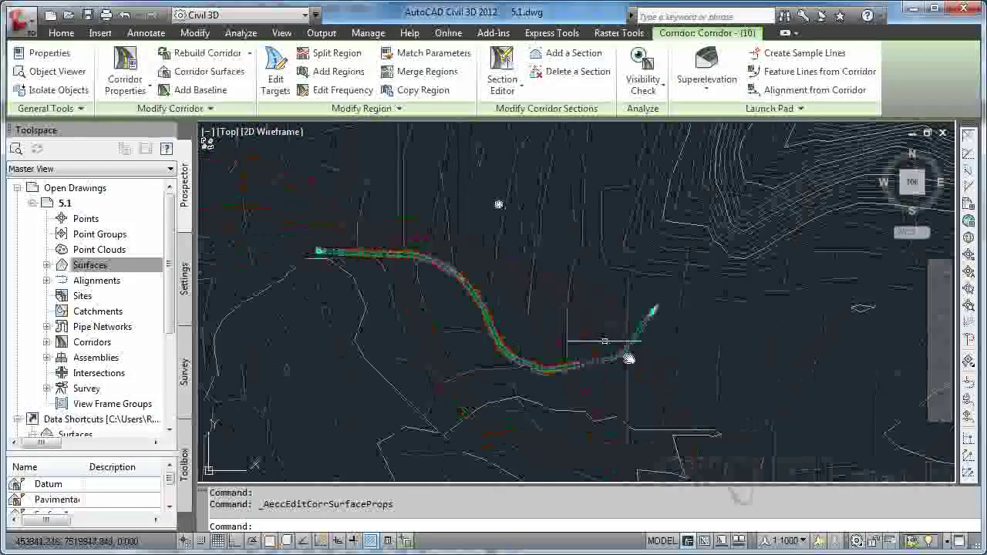
scroll(545, 304, "up", 6)
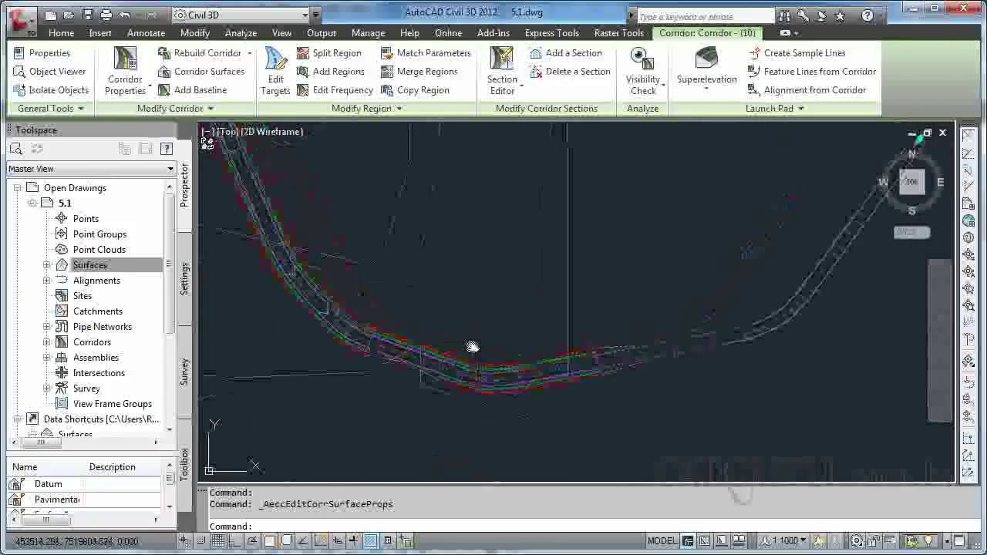
scroll(517, 386, "down", 8)
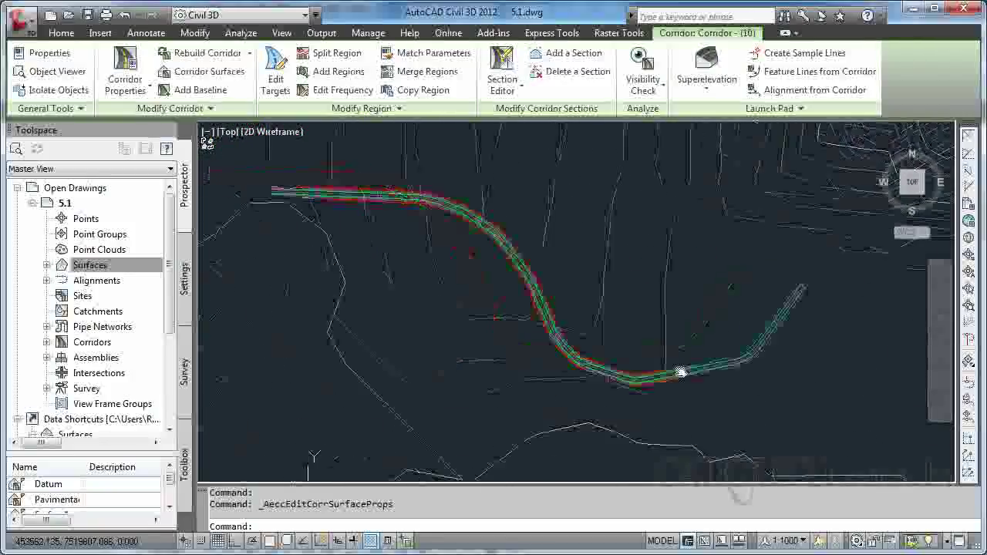
scroll(513, 277, "down", 2)
scroll(516, 276, "up", 2)
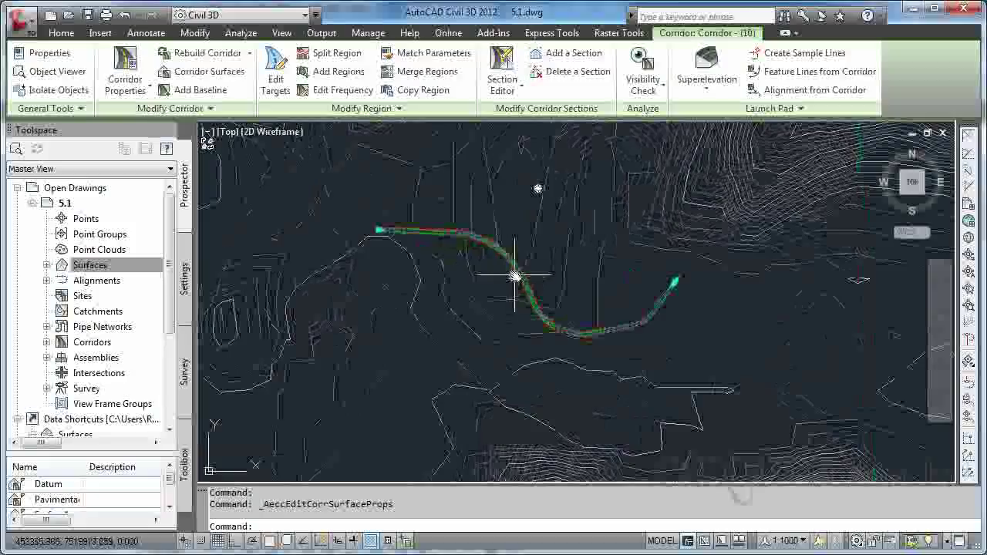
scroll(515, 275, "up", 5)
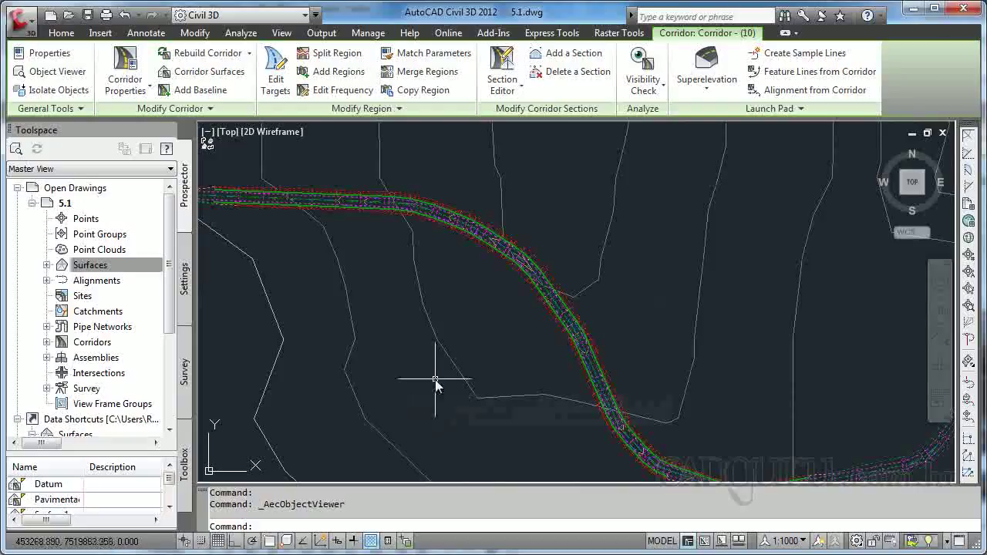
Render the current plan view of the corridor, working without the Medium Images Library
mouse_move(436, 383)
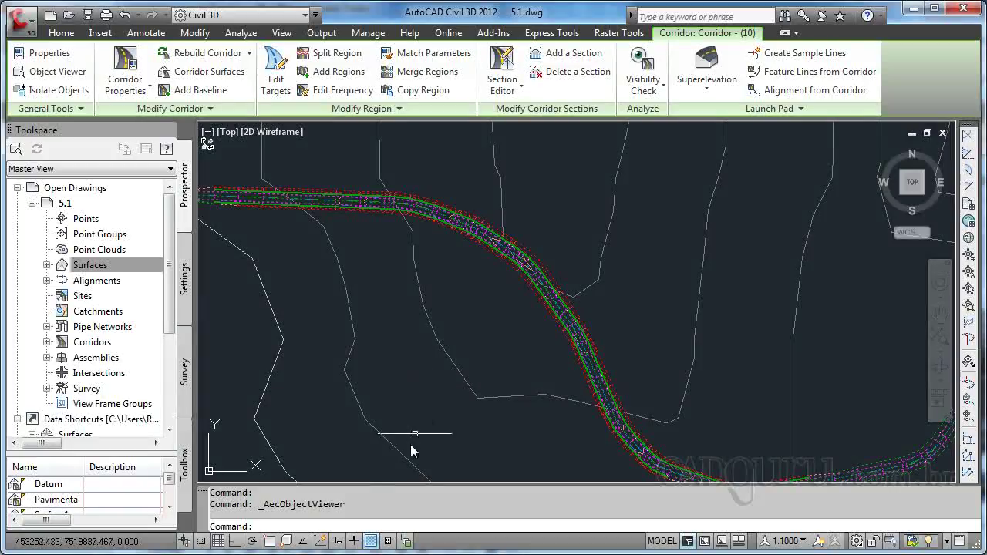
type("re")
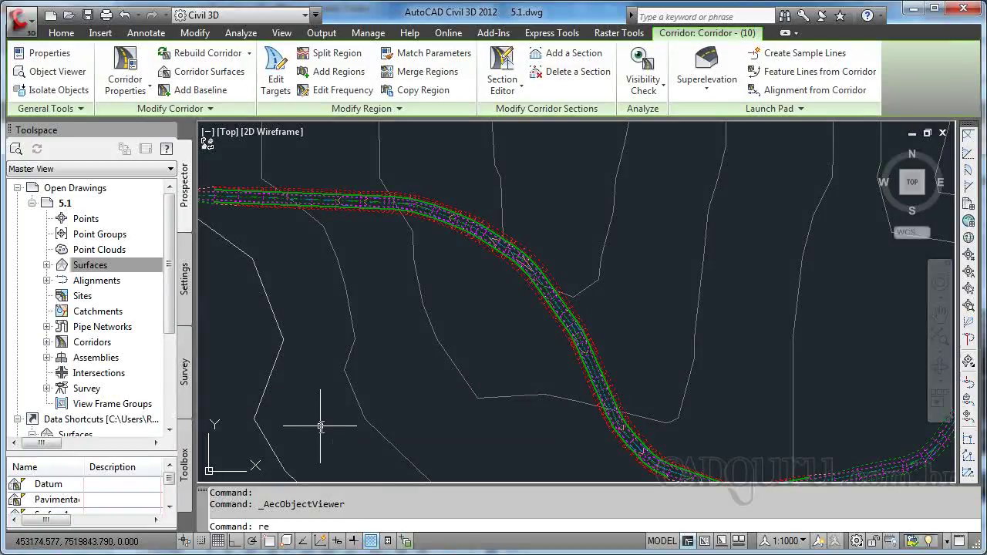
type("nder")
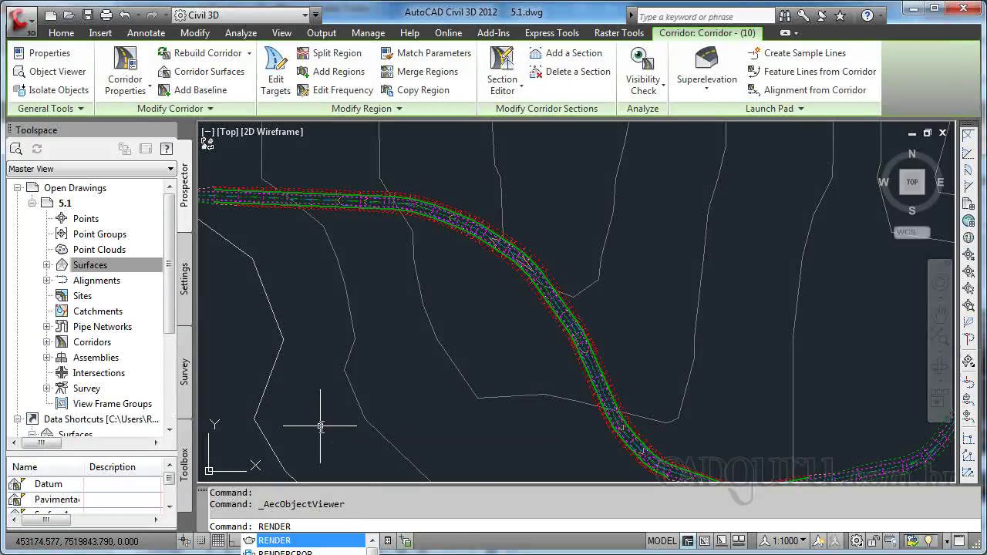
key("Return")
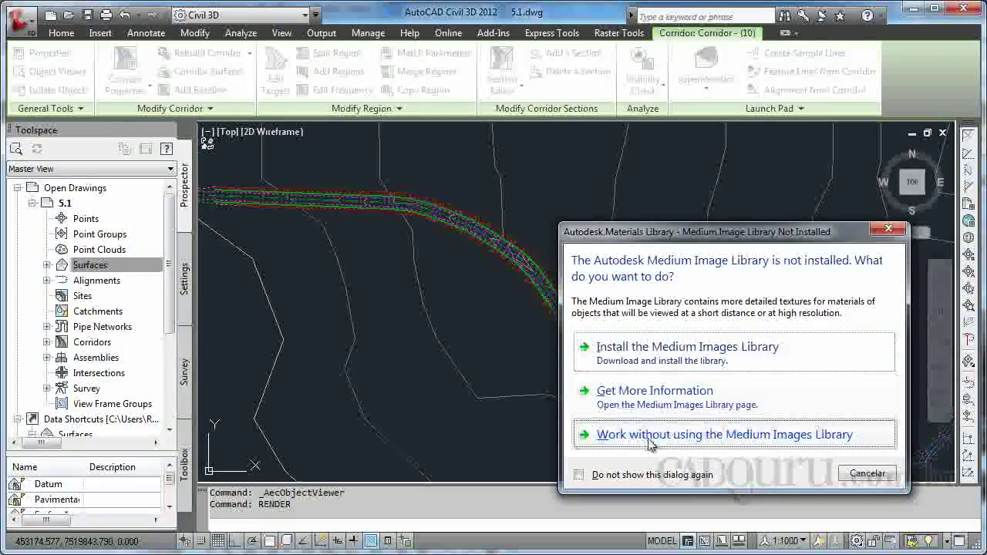
left_click(694, 436)
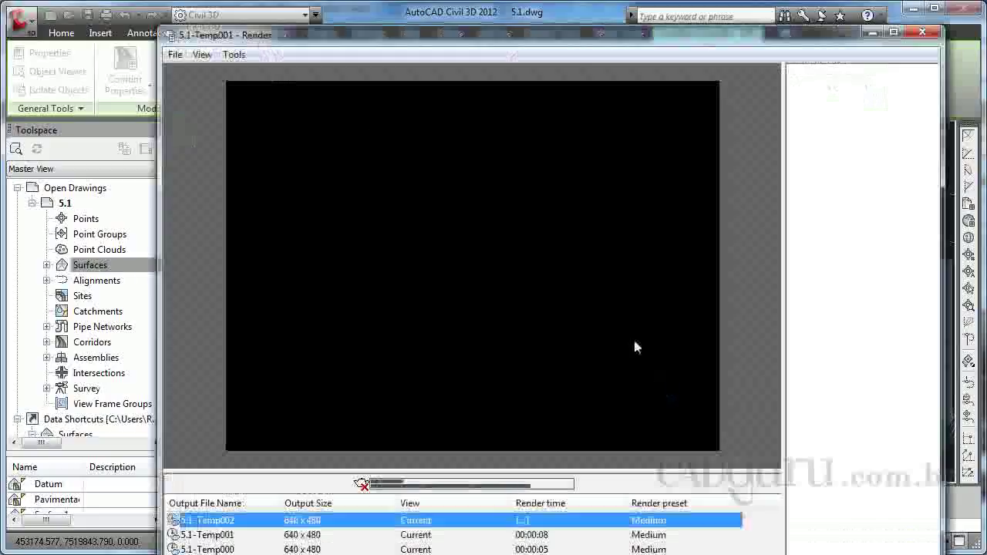
Inspect the rendered image of the corridor, then close the render window
left_click_drag(711, 43, 674, 30)
left_click_drag(907, 12, 754, 71)
left_click_drag(572, 80, 640, 30)
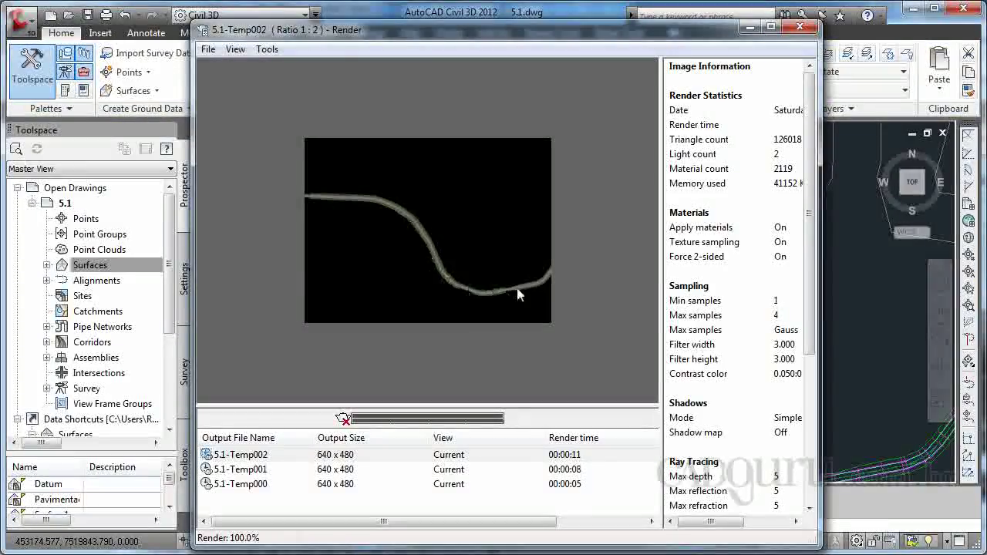
left_click(802, 29)
Open the corridor in the Object Viewer and examine the pavement and side slope materials up close in the Realistic style
left_click(412, 221)
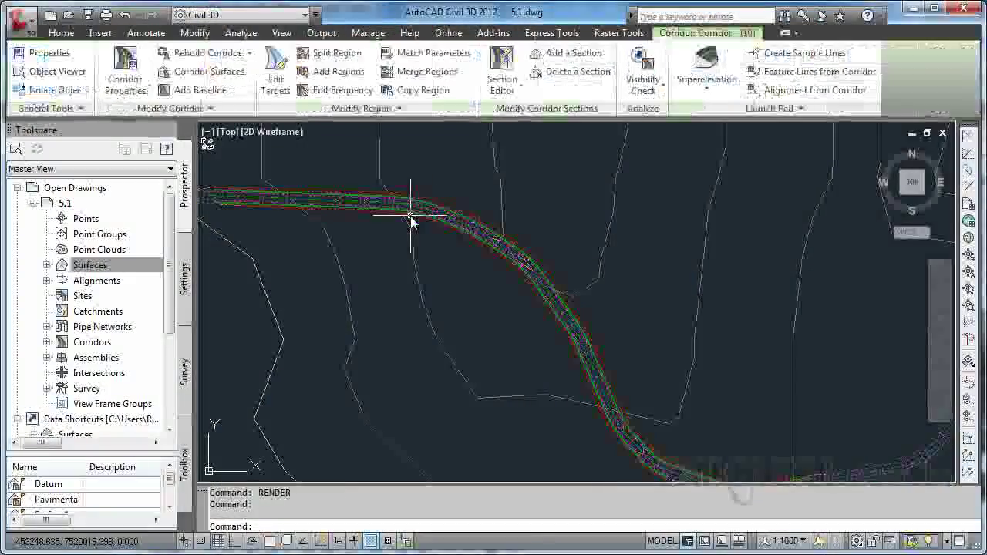
left_click(57, 72)
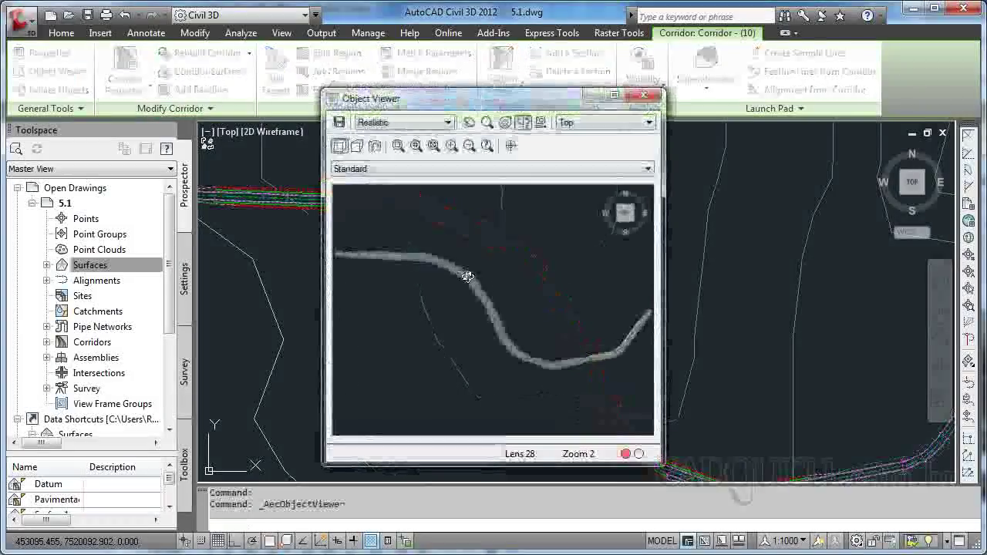
left_click_drag(469, 280, 489, 285)
scroll(489, 286, "up", 4)
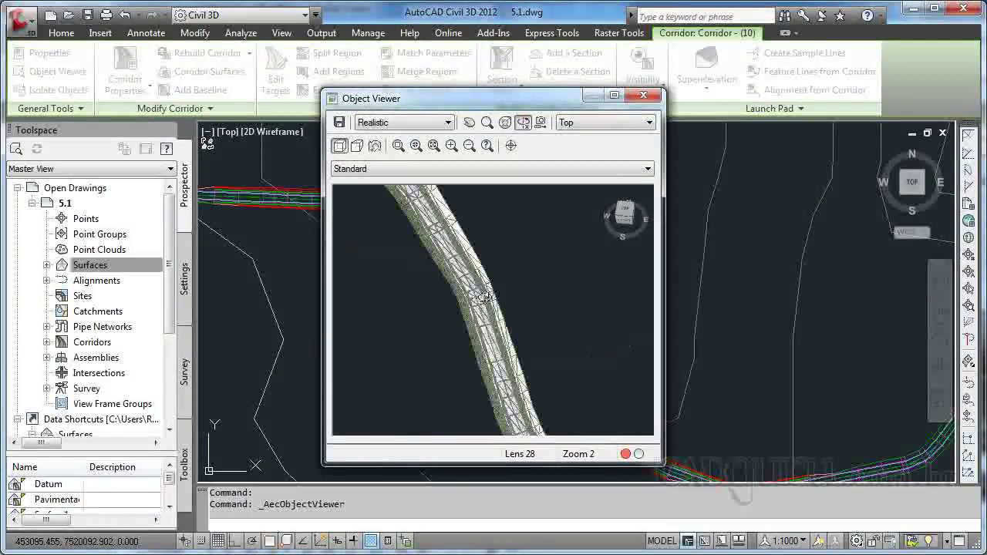
scroll(484, 297, "up", 2)
scroll(444, 285, "down", 5)
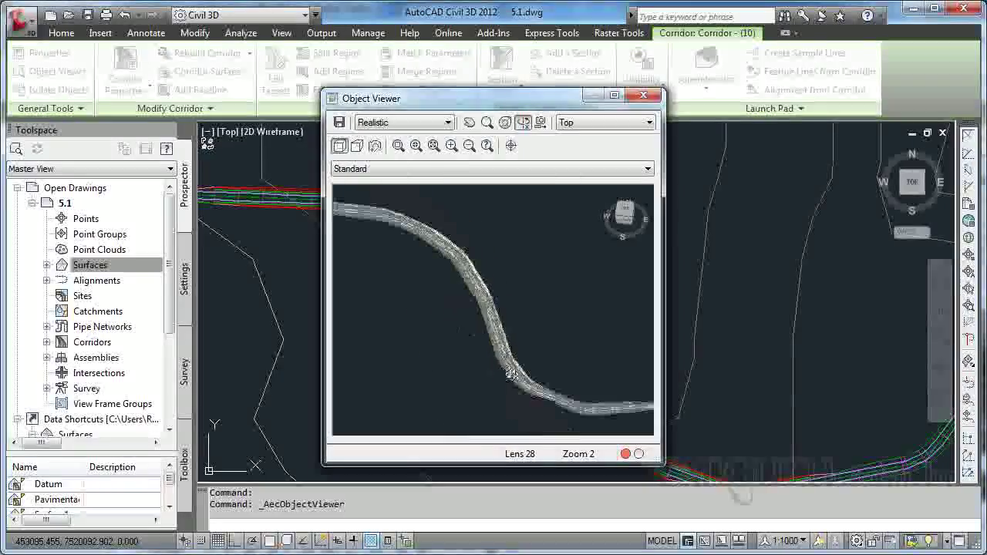
scroll(567, 373, "up", 5)
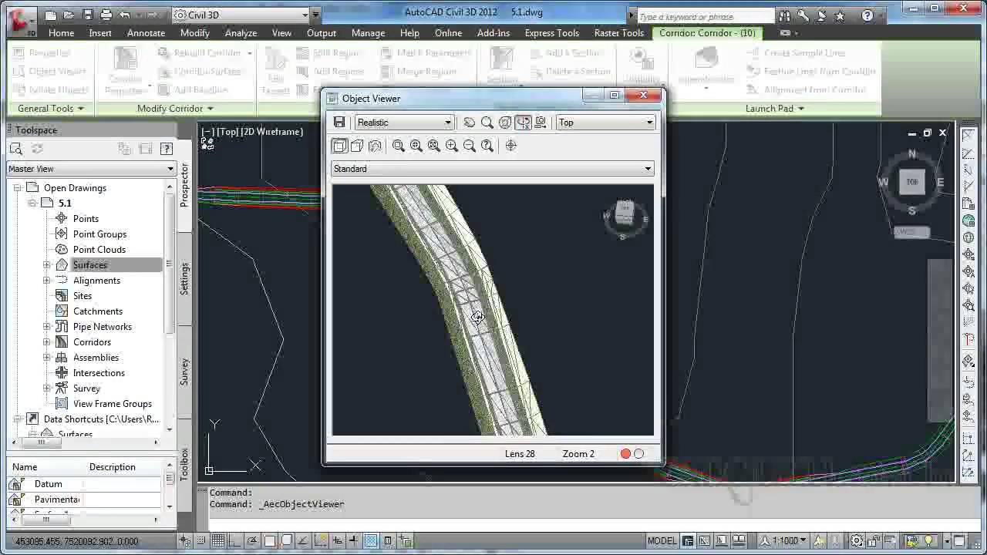
scroll(478, 320, "up", 2)
scroll(490, 298, "up", 2)
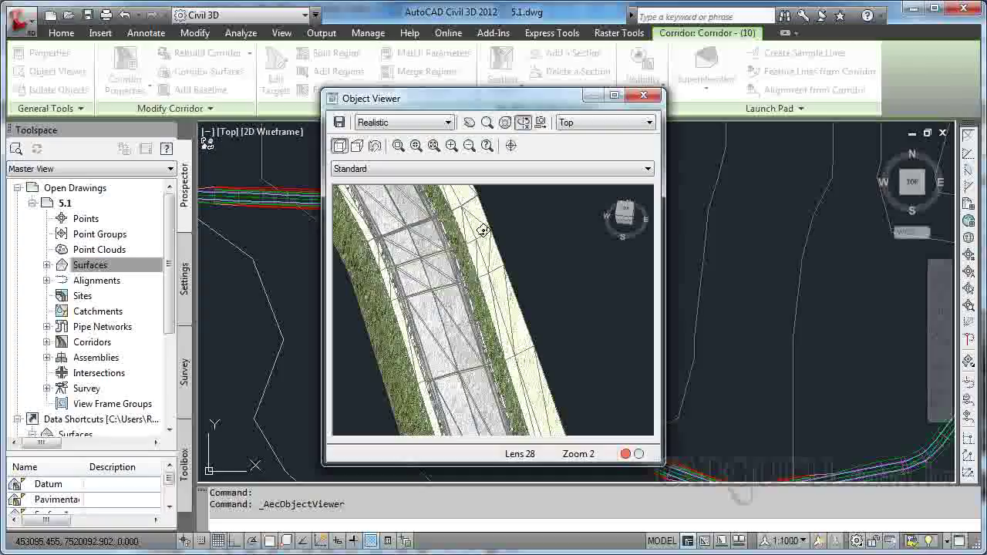
left_click_drag(482, 230, 470, 259)
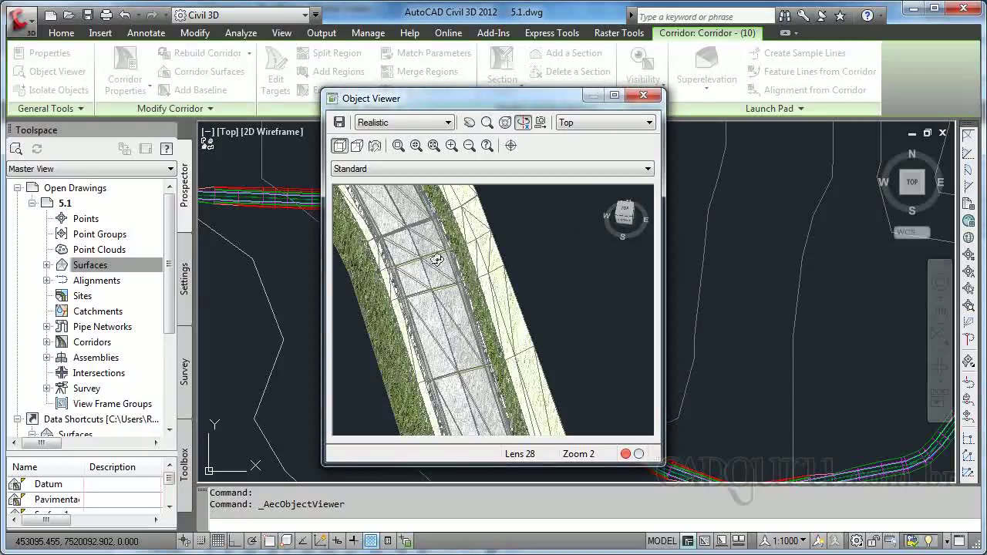
left_click_drag(449, 100, 634, 107)
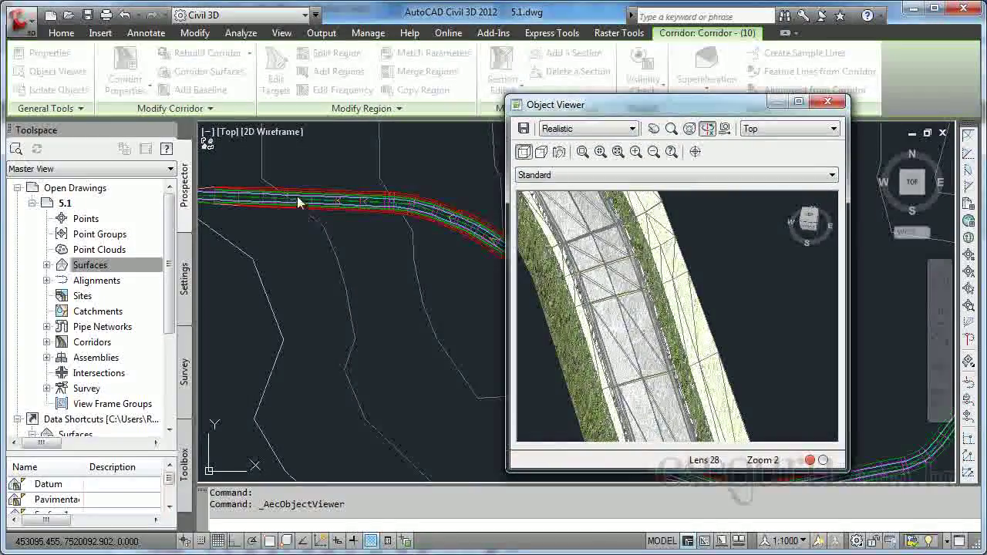